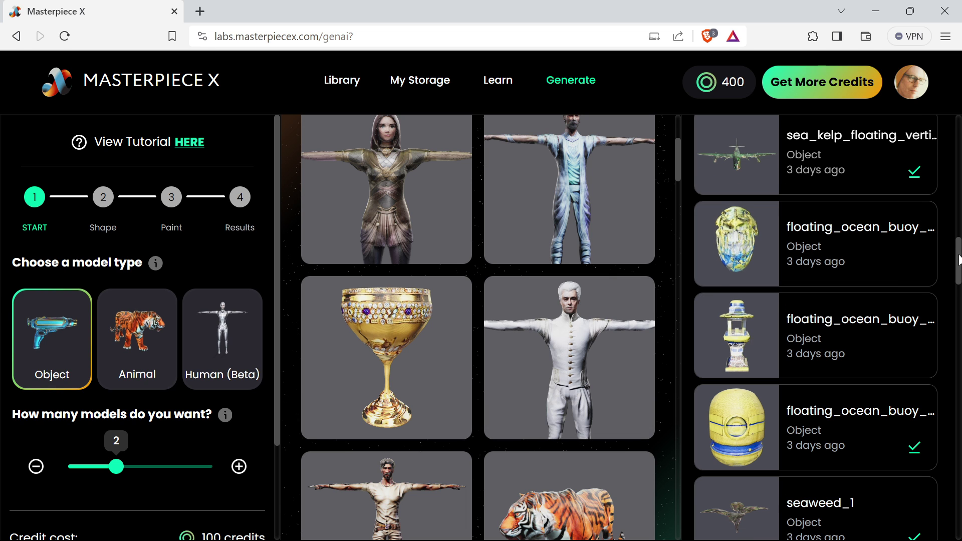
Open the Red_Admiral_Butterfly_1 model from the generation history, view its 3D preview, and close it
{"action": "left_click_drag", "start_coordinate": [959, 260], "coordinate": [958, 116]}
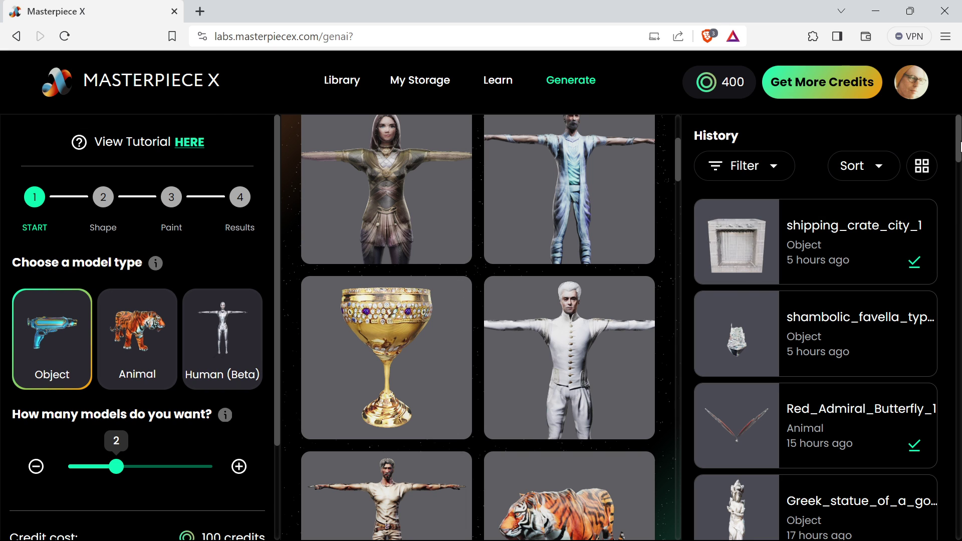
{"action": "scroll", "coordinate": [961, 148], "scroll_direction": "down", "scroll_amount": 1}
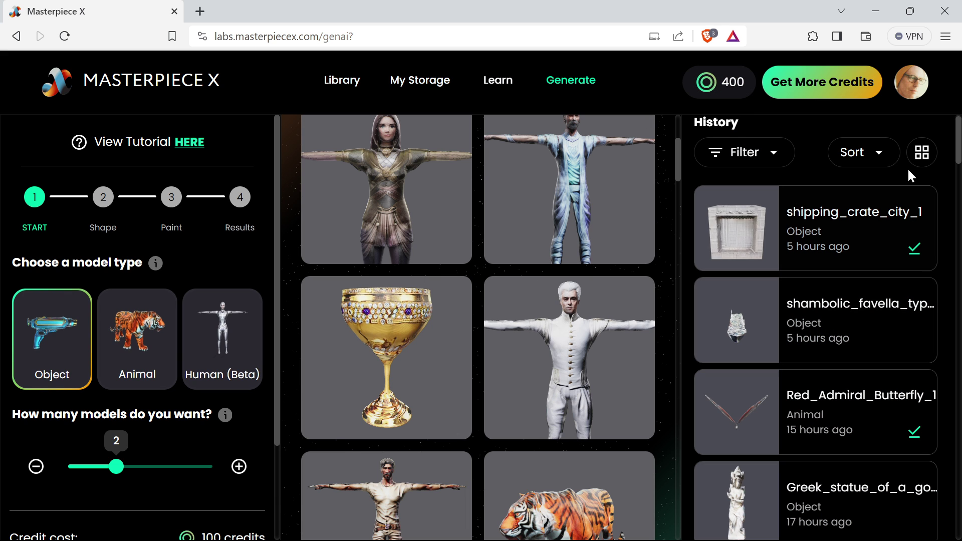
{"action": "left_click_drag", "start_coordinate": [957, 152], "coordinate": [957, 174]}
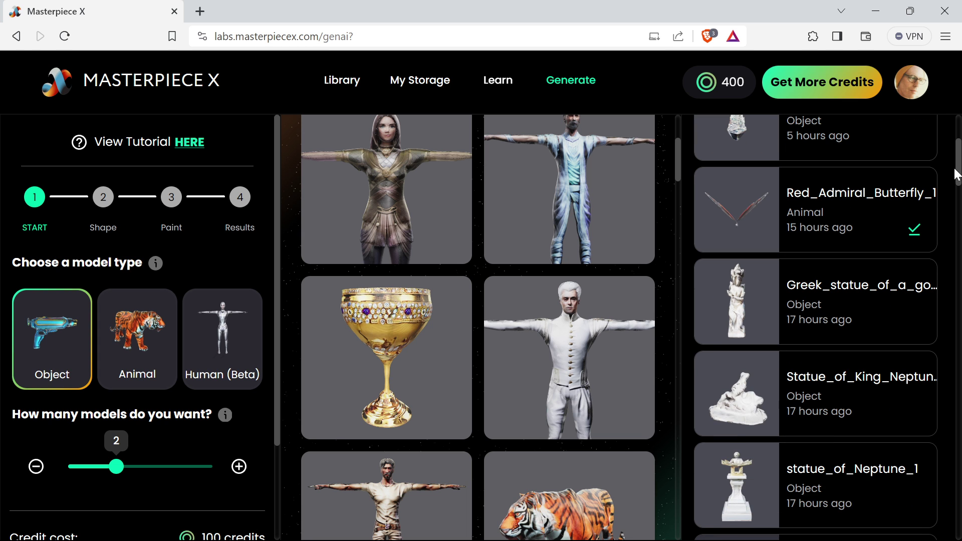
{"action": "left_click", "coordinate": [744, 208]}
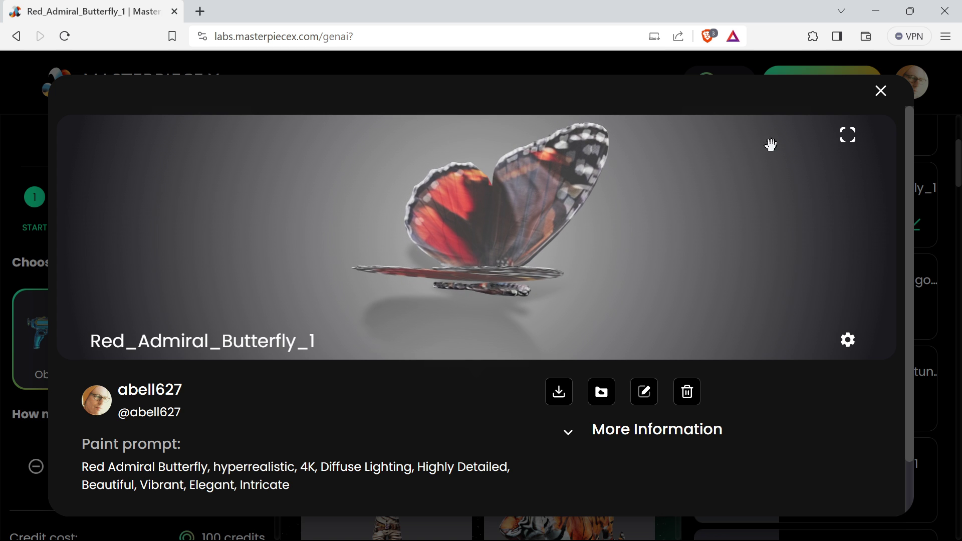
{"action": "left_click", "coordinate": [881, 91]}
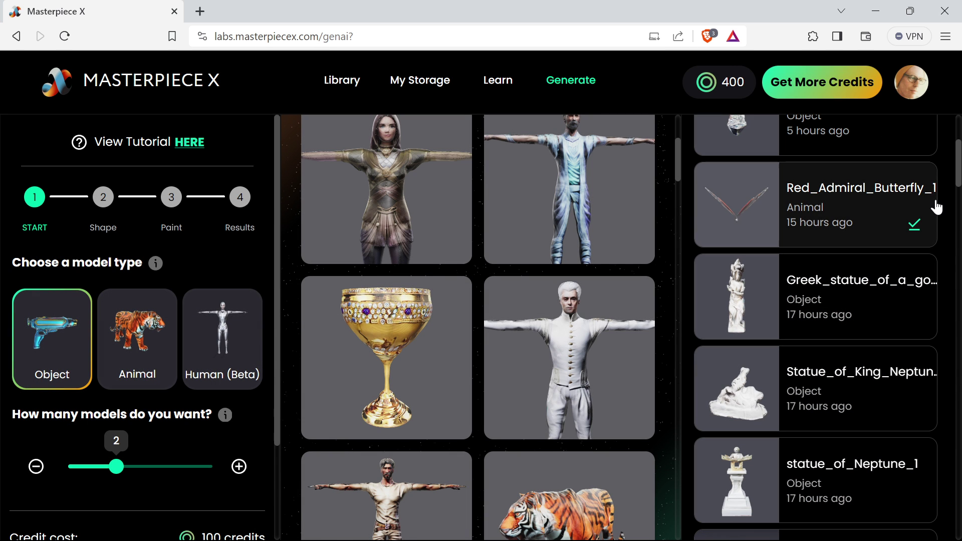
Open the remote underwater vehicle submersible model from the history, examine its 3D preview up close, and close it
{"action": "left_click_drag", "start_coordinate": [958, 173], "coordinate": [952, 394]}
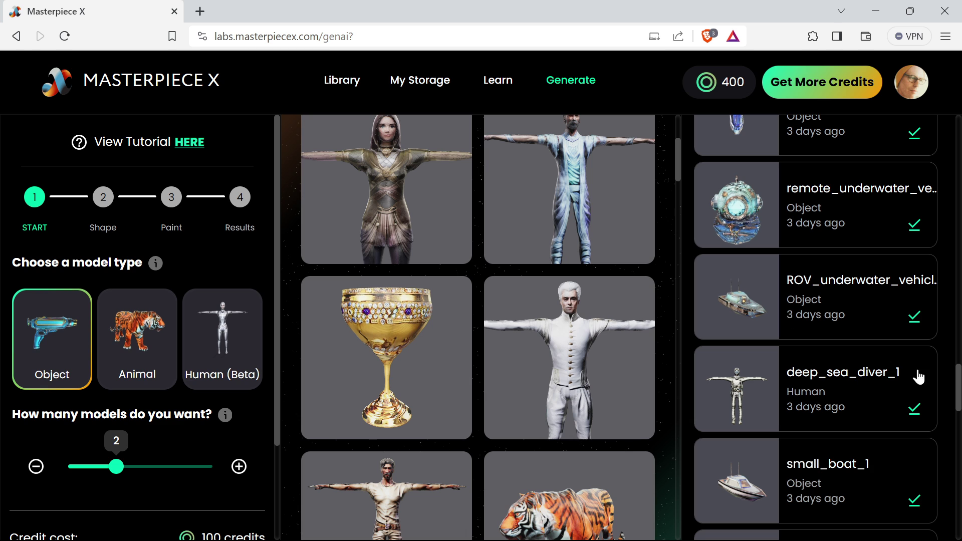
{"action": "left_click", "coordinate": [730, 202]}
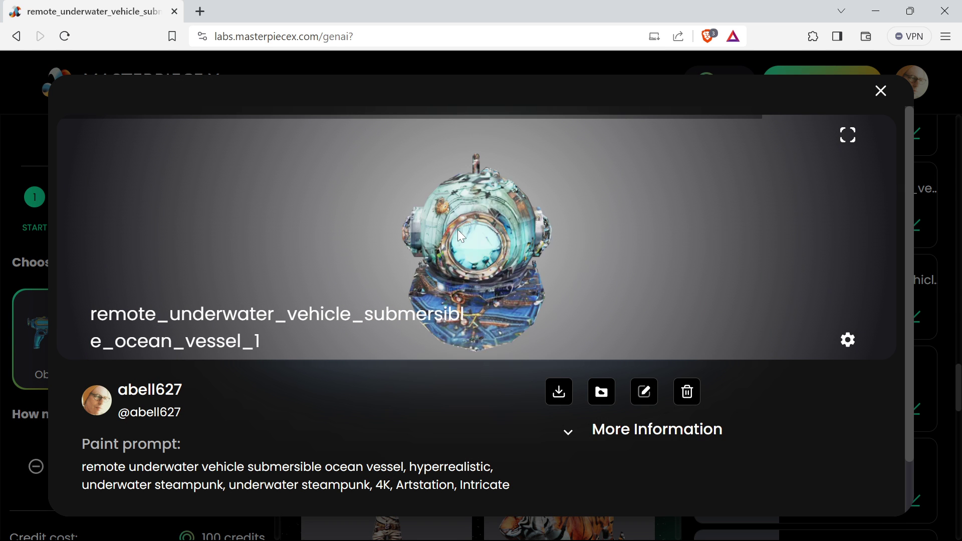
{"action": "scroll", "coordinate": [475, 213], "scroll_direction": "up", "scroll_amount": 5}
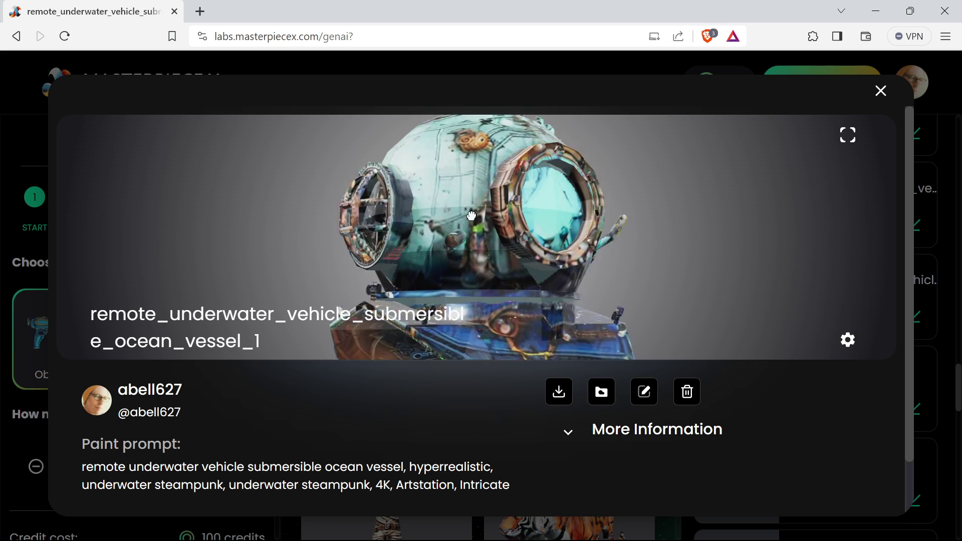
{"action": "mouse_move", "coordinate": [466, 221]}
{"action": "left_mouse_down"}
{"action": "mouse_move", "coordinate": [442, 233]}
{"action": "mouse_move", "coordinate": [490, 210]}
{"action": "mouse_move", "coordinate": [480, 219]}
{"action": "left_mouse_up"}
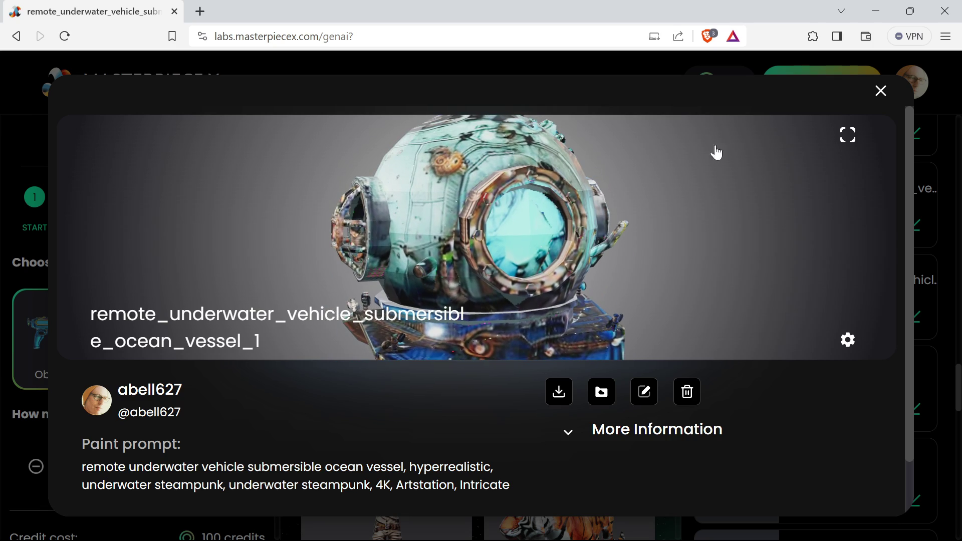
{"action": "left_click", "coordinate": [881, 91]}
Open the small_boat_1 model from the history, view its 3D preview, and close it
{"action": "scroll", "coordinate": [777, 361], "scroll_direction": "down", "scroll_amount": 3}
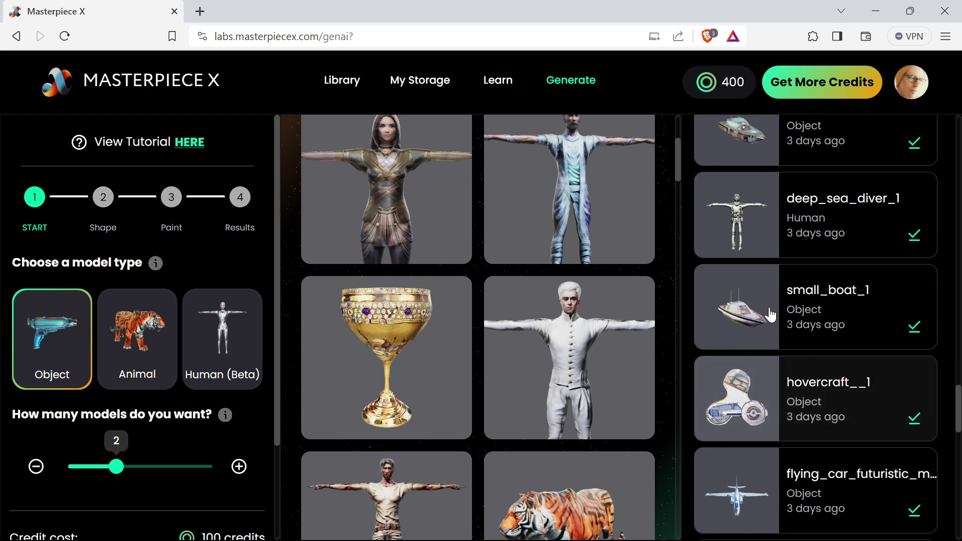
{"action": "scroll", "coordinate": [776, 347], "scroll_direction": "up", "scroll_amount": 2}
{"action": "scroll", "coordinate": [776, 346], "scroll_direction": "down", "scroll_amount": 2}
{"action": "left_click", "coordinate": [756, 311]}
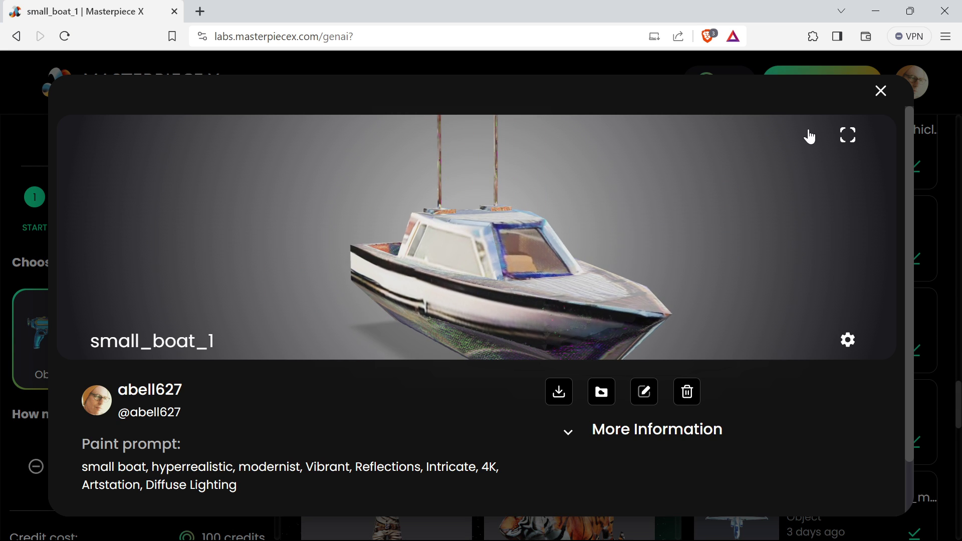
{"action": "left_click", "coordinate": [875, 100]}
Open the Habitat 67 style cube building block near the end of the history, inspect its sides and textures, and close it
{"action": "scroll", "coordinate": [792, 391], "scroll_direction": "down", "scroll_amount": 4}
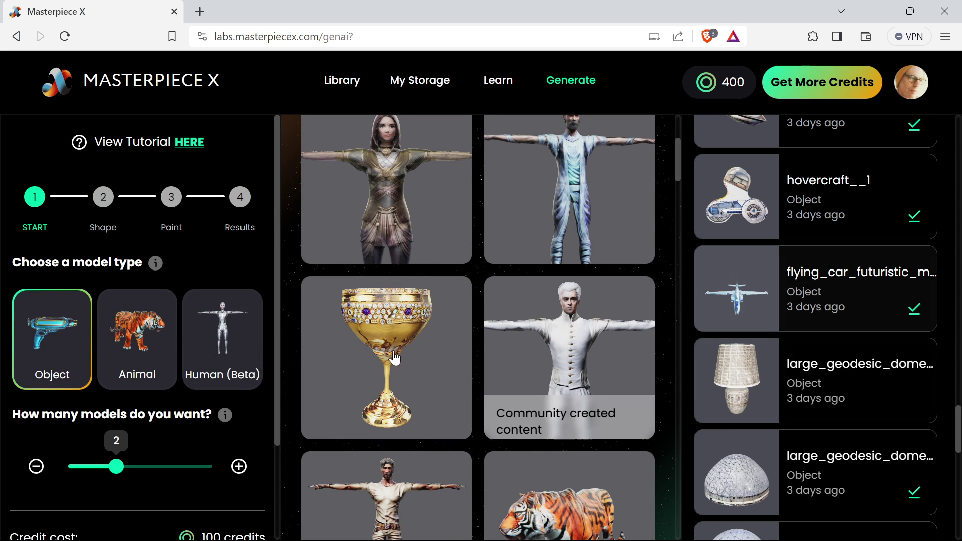
{"action": "scroll", "coordinate": [773, 357], "scroll_direction": "down", "scroll_amount": 4}
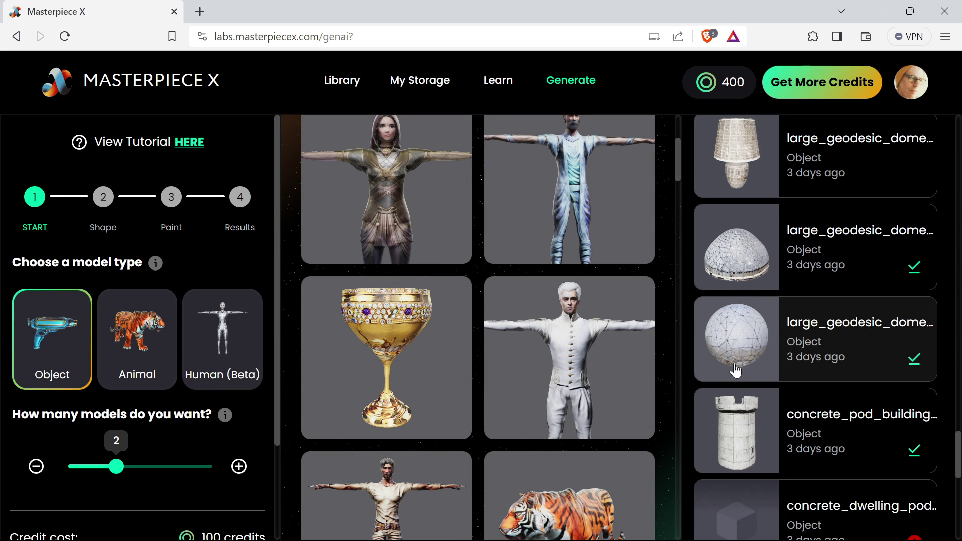
{"action": "scroll", "coordinate": [736, 370], "scroll_direction": "down", "scroll_amount": 4}
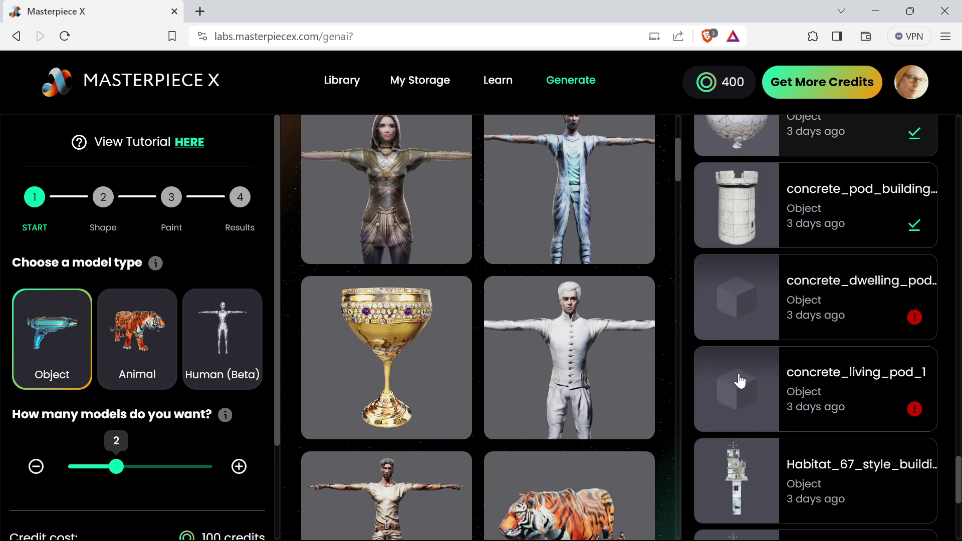
{"action": "scroll", "coordinate": [772, 374], "scroll_direction": "down", "scroll_amount": 1}
{"action": "scroll", "coordinate": [772, 373], "scroll_direction": "down", "scroll_amount": 5}
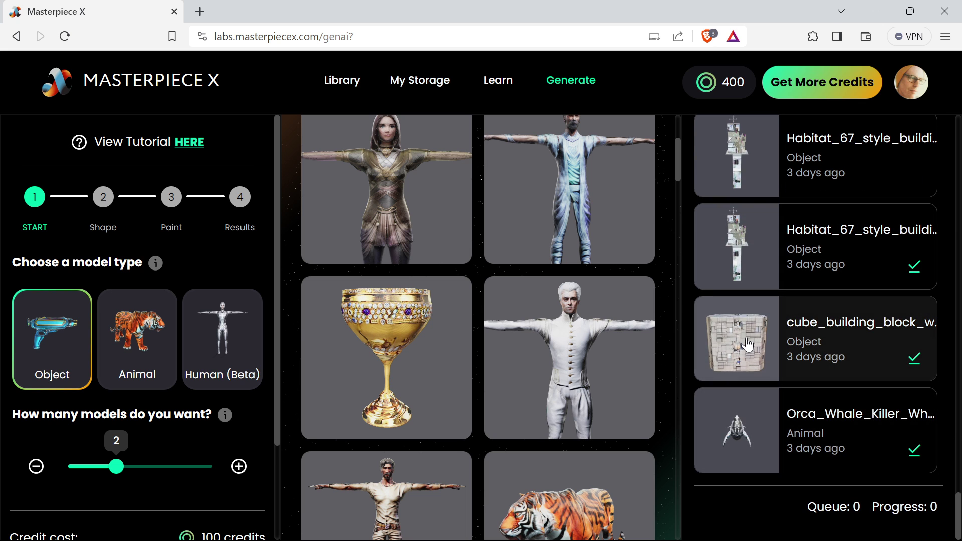
{"action": "left_click", "coordinate": [747, 345]}
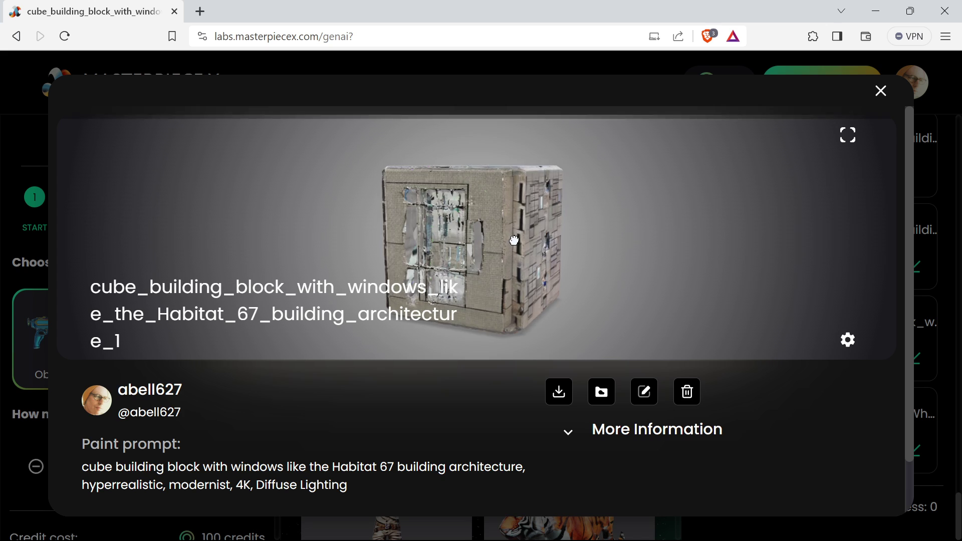
{"action": "scroll", "coordinate": [501, 234], "scroll_direction": "up", "scroll_amount": 10}
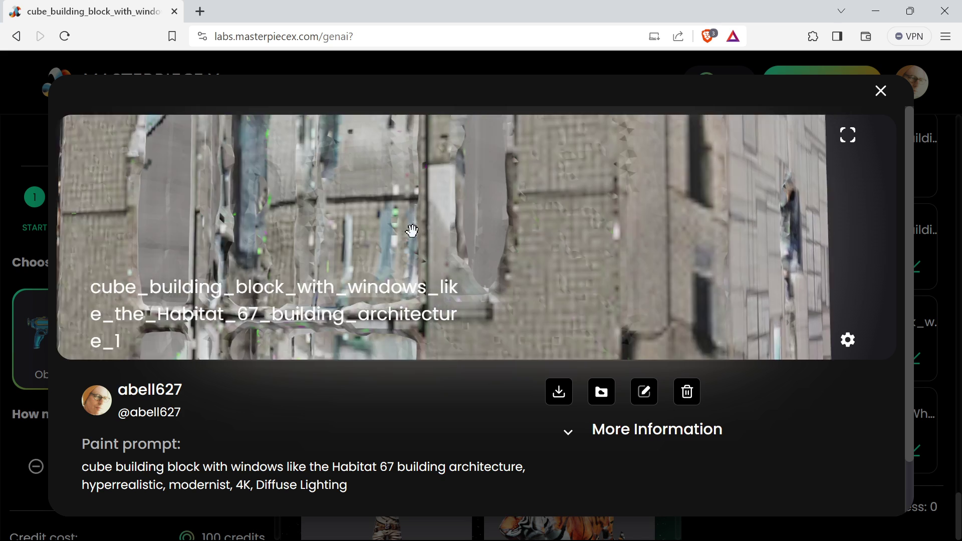
{"action": "scroll", "coordinate": [436, 240], "scroll_direction": "down", "scroll_amount": 5}
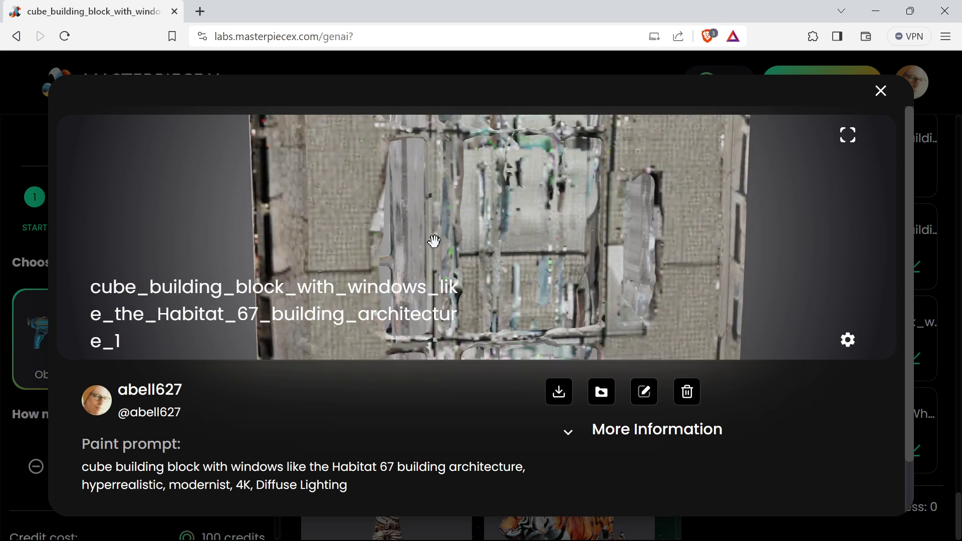
{"action": "left_click_drag", "start_coordinate": [489, 246], "coordinate": [661, 187]}
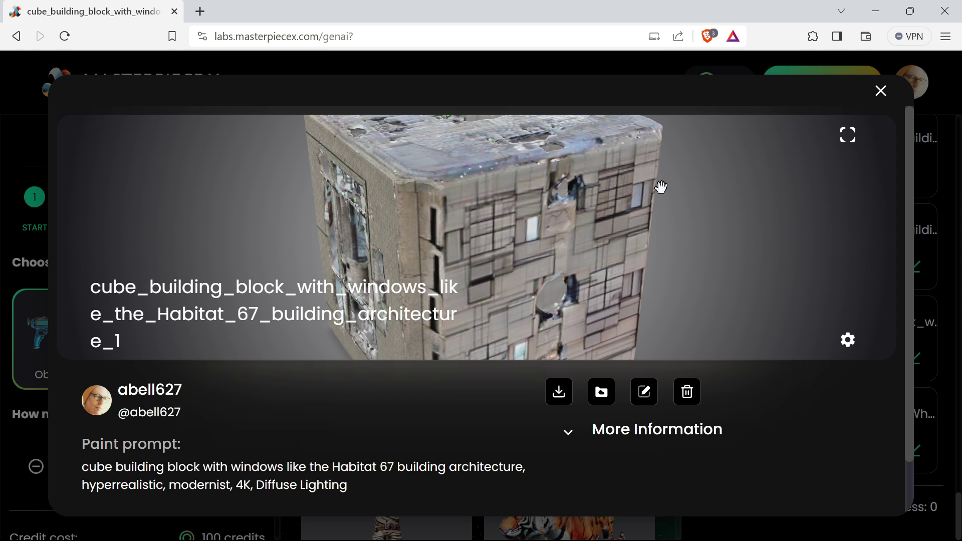
{"action": "left_click", "coordinate": [881, 92]}
Browse back through the generation history to review the ocean buoy, seaweed and sea kelp models
{"action": "scroll", "coordinate": [792, 320], "scroll_direction": "up", "scroll_amount": 15}
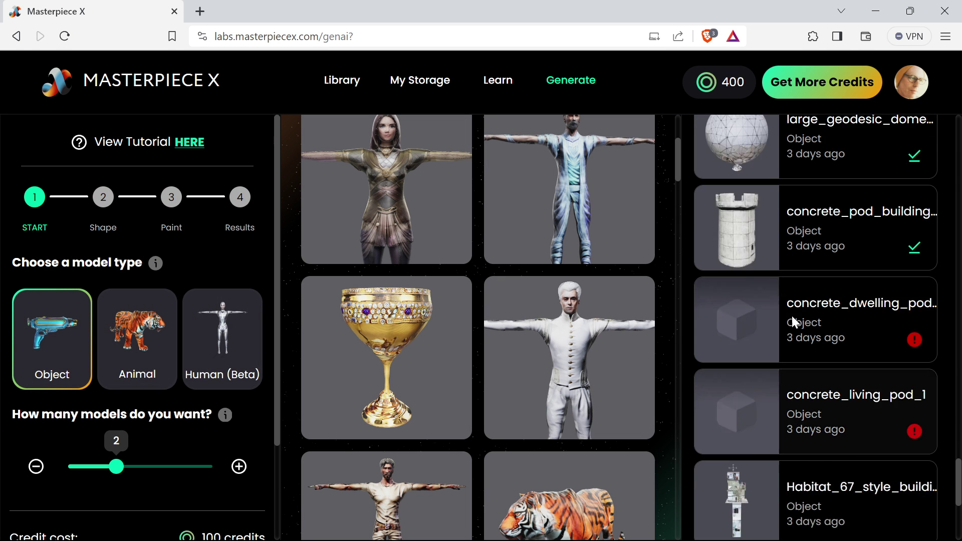
{"action": "scroll", "coordinate": [787, 315], "scroll_direction": "down", "scroll_amount": 2}
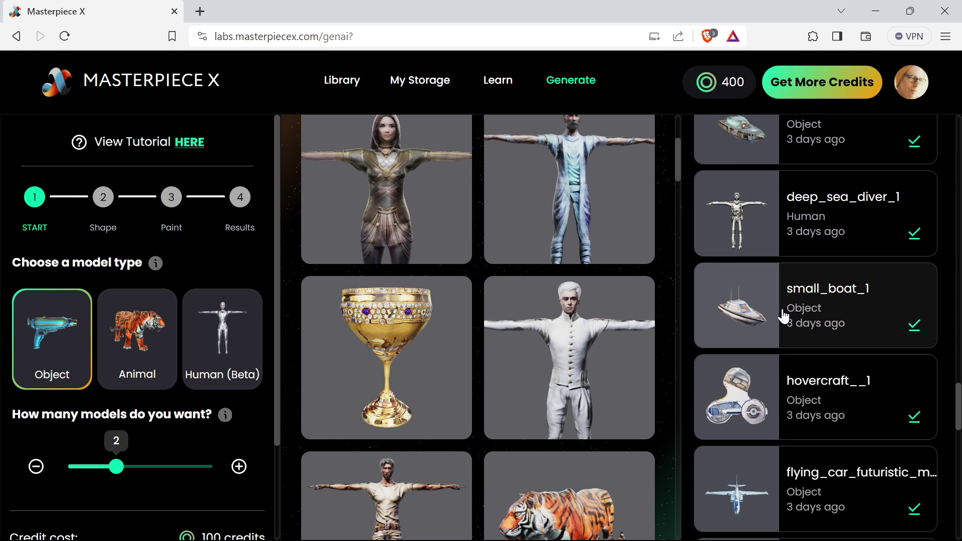
{"action": "scroll", "coordinate": [775, 303], "scroll_direction": "up", "scroll_amount": 15}
{"action": "scroll", "coordinate": [774, 300], "scroll_direction": "up", "scroll_amount": 8}
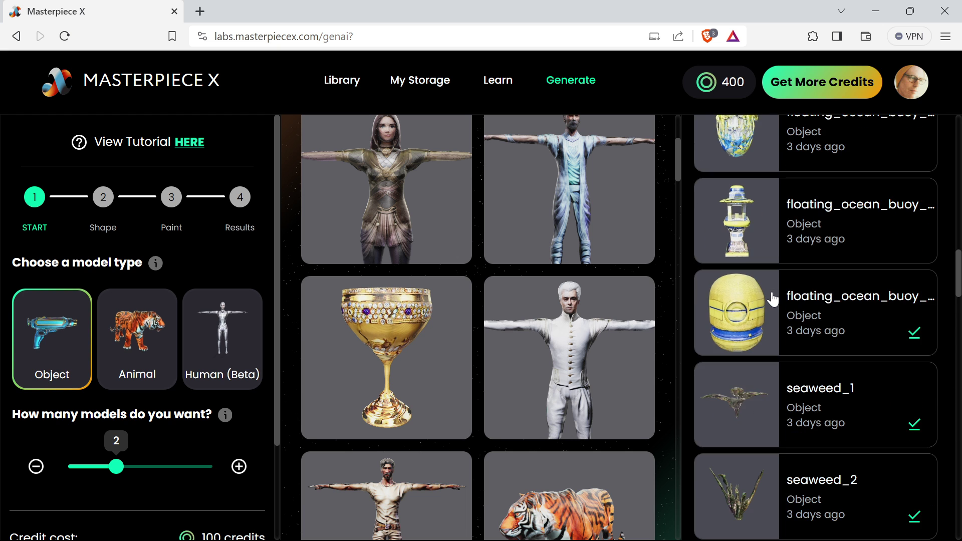
{"action": "scroll", "coordinate": [767, 296], "scroll_direction": "down", "scroll_amount": 8}
{"action": "scroll", "coordinate": [763, 290], "scroll_direction": "up", "scroll_amount": 2}
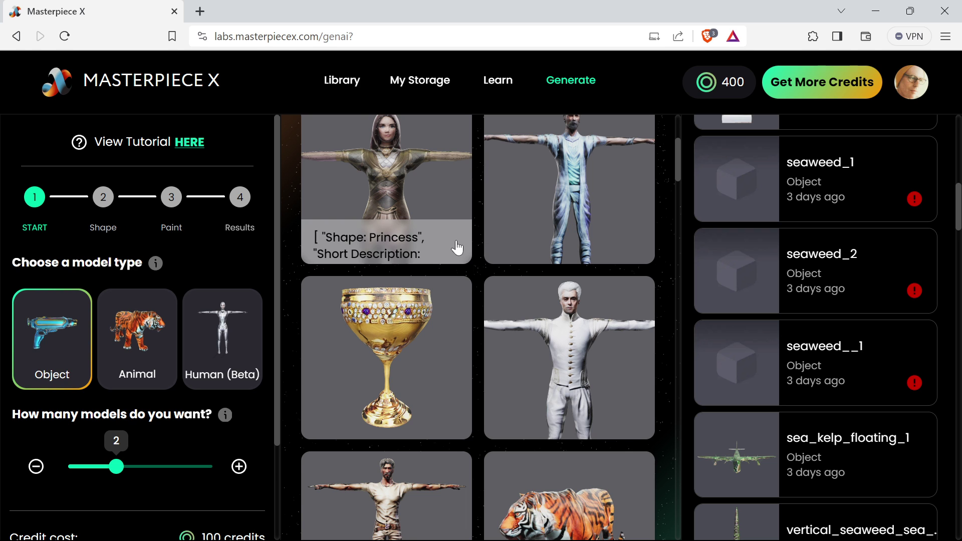
{"action": "scroll", "coordinate": [456, 247], "scroll_direction": "down", "scroll_amount": 1}
{"action": "scroll", "coordinate": [778, 296], "scroll_direction": "down", "scroll_amount": 1}
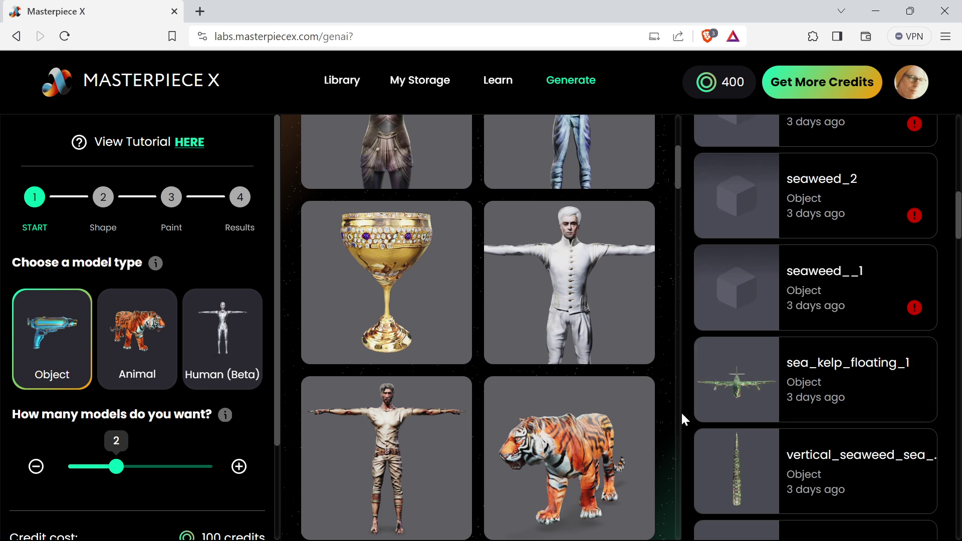
Switch to Blender and look over the imported models in modelcollection.blend, closing in on the jet aircraft
{"action": "left_click", "coordinate": [611, 522]}
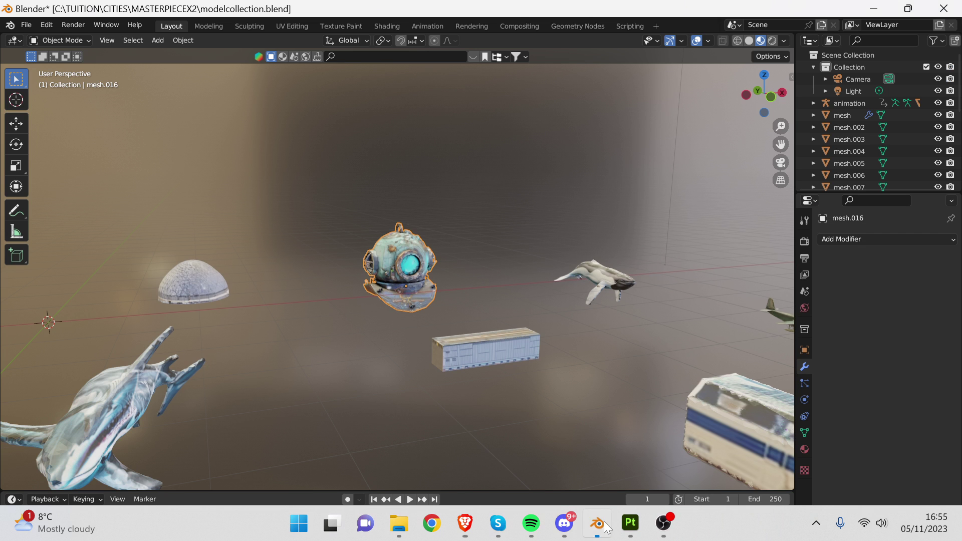
{"action": "middle_click_drag", "start_coordinate": [449, 318], "coordinate": [591, 250]}
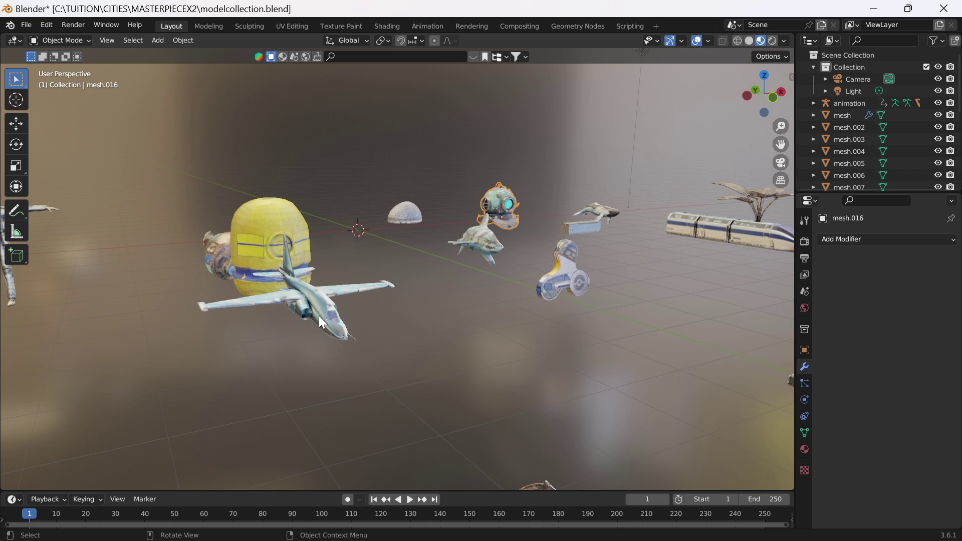
{"action": "scroll", "coordinate": [318, 324], "scroll_direction": "up", "scroll_amount": 4}
{"action": "middle_click_drag", "start_coordinate": [371, 303], "coordinate": [417, 308]}
{"action": "scroll", "coordinate": [430, 297], "scroll_direction": "down", "scroll_amount": 5}
Select the jet aircraft, enter Edit Mode, and examine its mesh topology around the fuselage and cockpit
{"action": "left_click", "coordinate": [332, 455]}
{"action": "scroll", "coordinate": [406, 315], "scroll_direction": "up", "scroll_amount": 1}
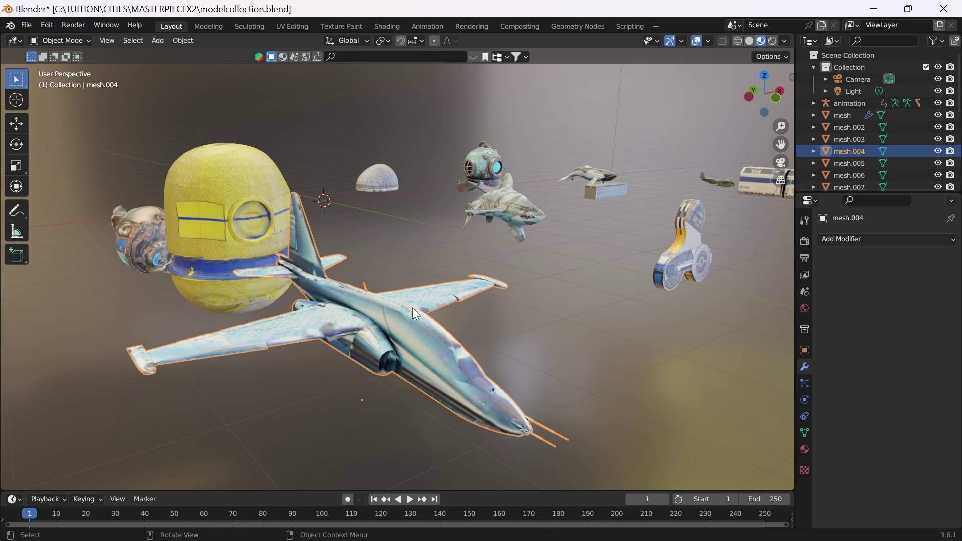
{"action": "scroll", "coordinate": [413, 308], "scroll_direction": "up", "scroll_amount": 3}
{"action": "key", "text": "Tab"}
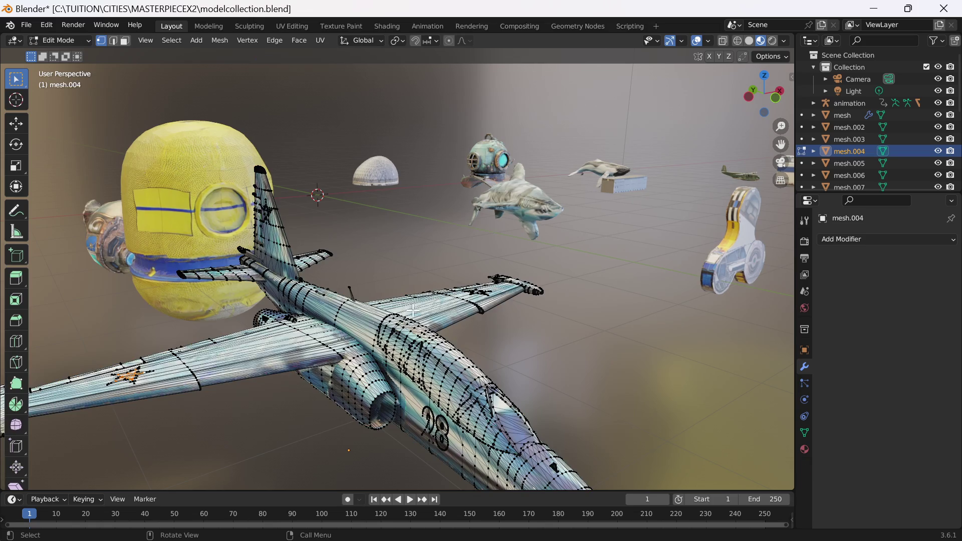
{"action": "scroll", "coordinate": [431, 316], "scroll_direction": "up", "scroll_amount": 4}
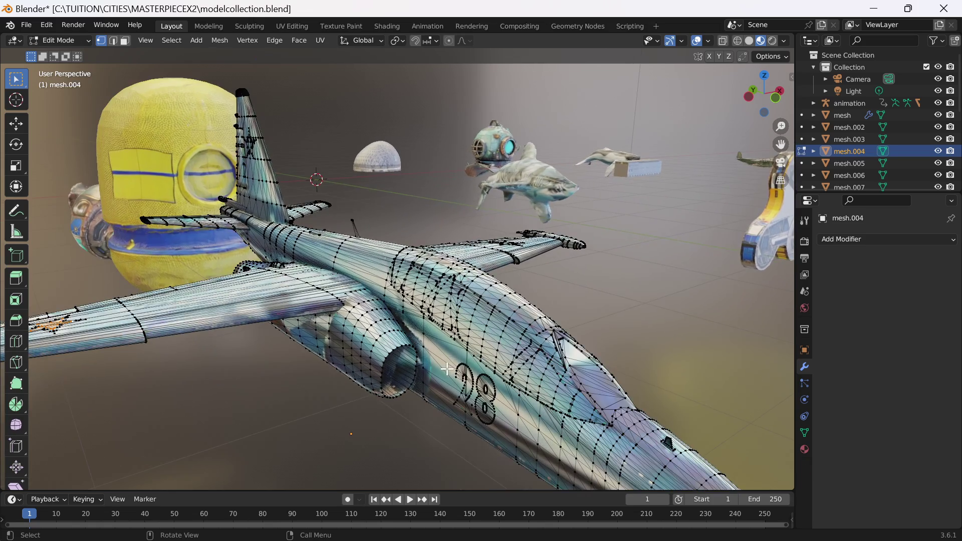
{"action": "middle_click_drag", "start_coordinate": [451, 365], "coordinate": [462, 353]}
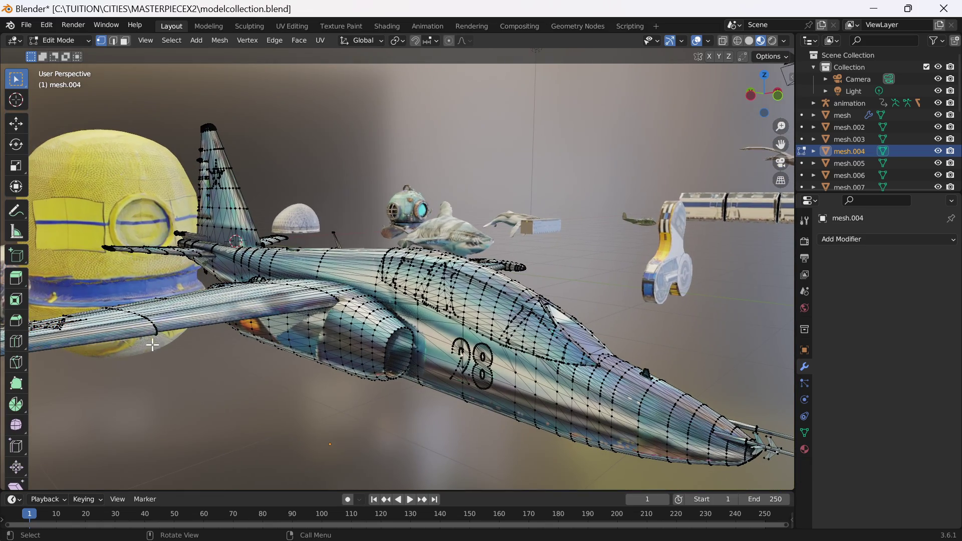
{"action": "middle_click_drag", "start_coordinate": [415, 300], "coordinate": [471, 304]}
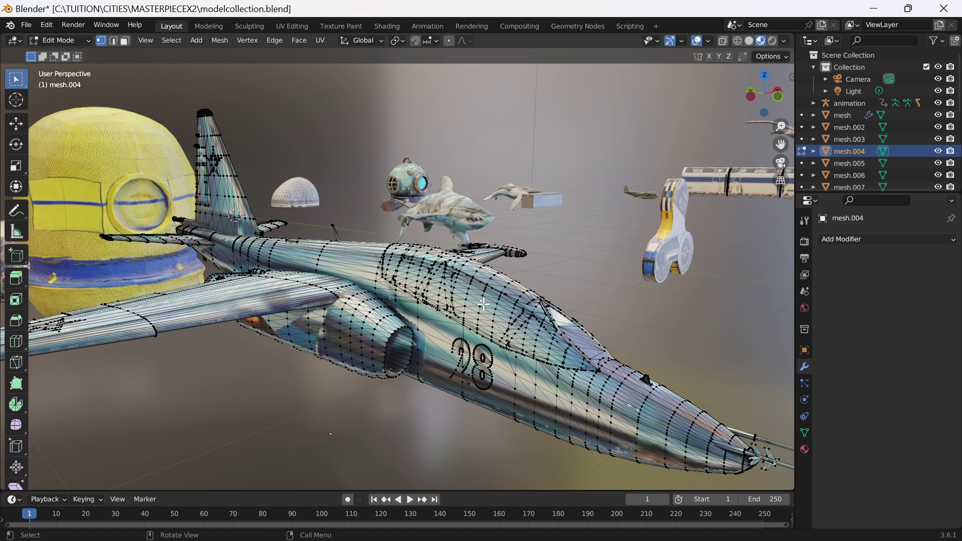
Select the jet's linked canopy geometry, lift it about 0.24 m to examine the cockpit interior, and undo the move
{"action": "key", "text": "l"}
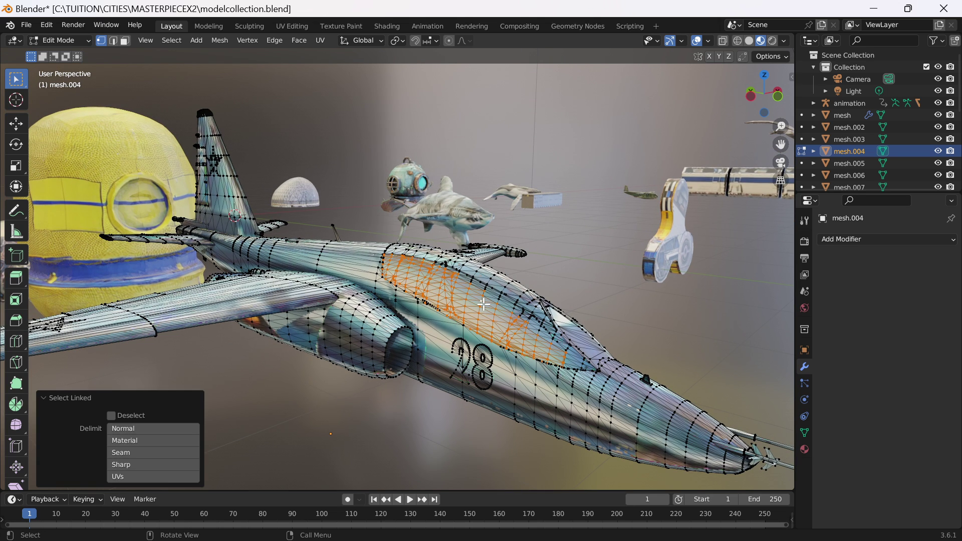
{"action": "key", "text": "g"}
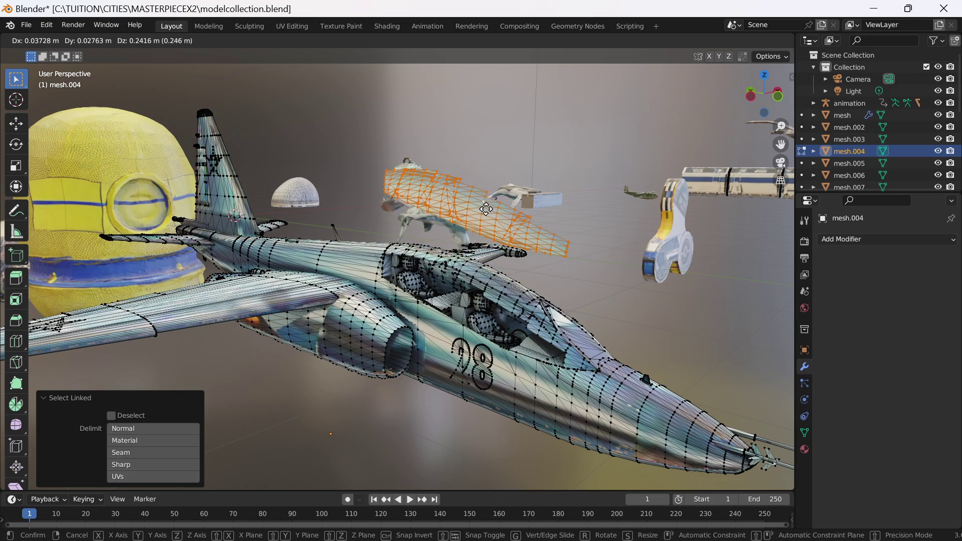
{"action": "left_click", "coordinate": [486, 210]}
{"action": "scroll", "coordinate": [487, 279], "scroll_direction": "up", "scroll_amount": 3}
{"action": "middle_click_drag", "start_coordinate": [487, 279], "coordinate": [487, 281]}
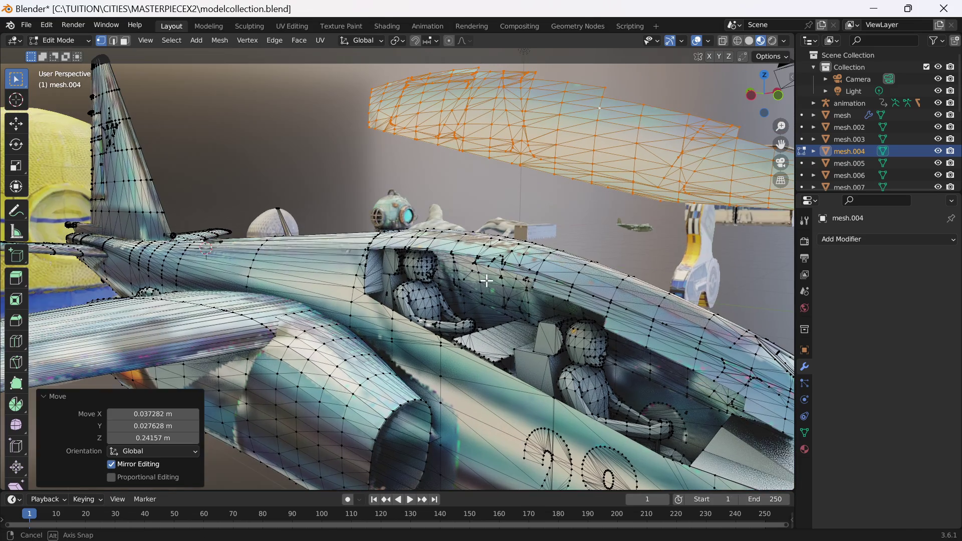
{"action": "key", "text": "ctrl+z"}
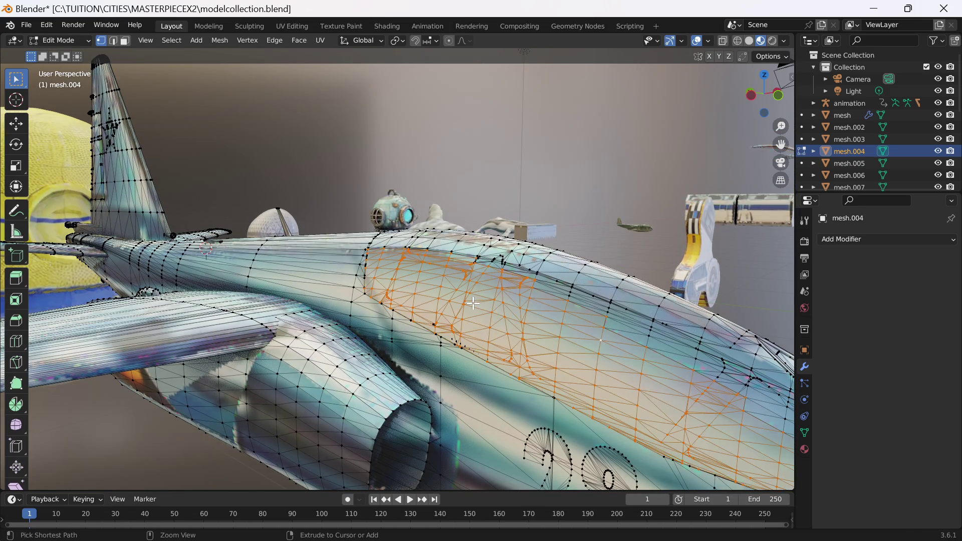
Leave Edit Mode on the jet aircraft, select the train model, and frame it to examine it up close
{"action": "scroll", "coordinate": [472, 303], "scroll_direction": "down", "scroll_amount": 3}
{"action": "scroll", "coordinate": [451, 300], "scroll_direction": "up", "scroll_amount": 3}
{"action": "scroll", "coordinate": [419, 297], "scroll_direction": "down", "scroll_amount": 3}
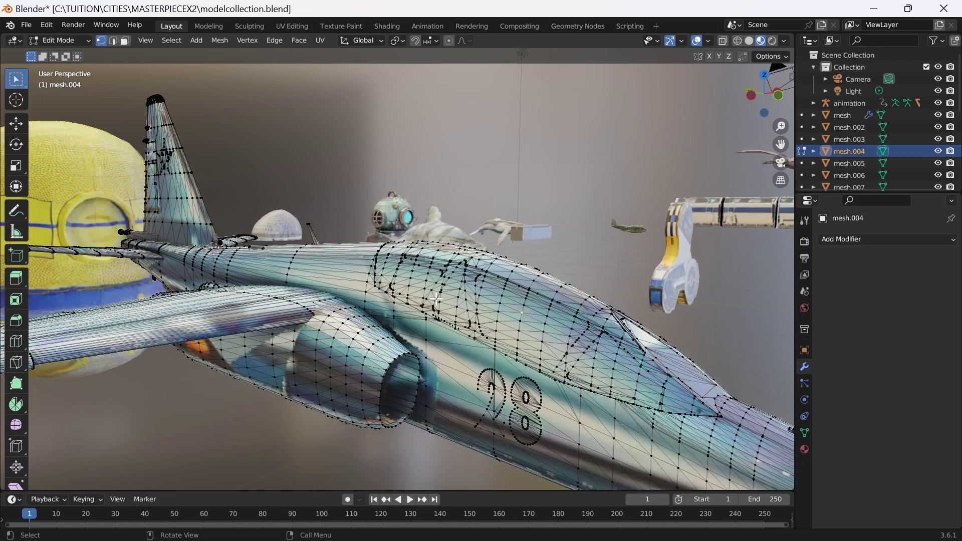
{"action": "scroll", "coordinate": [419, 297], "scroll_direction": "down", "scroll_amount": 5}
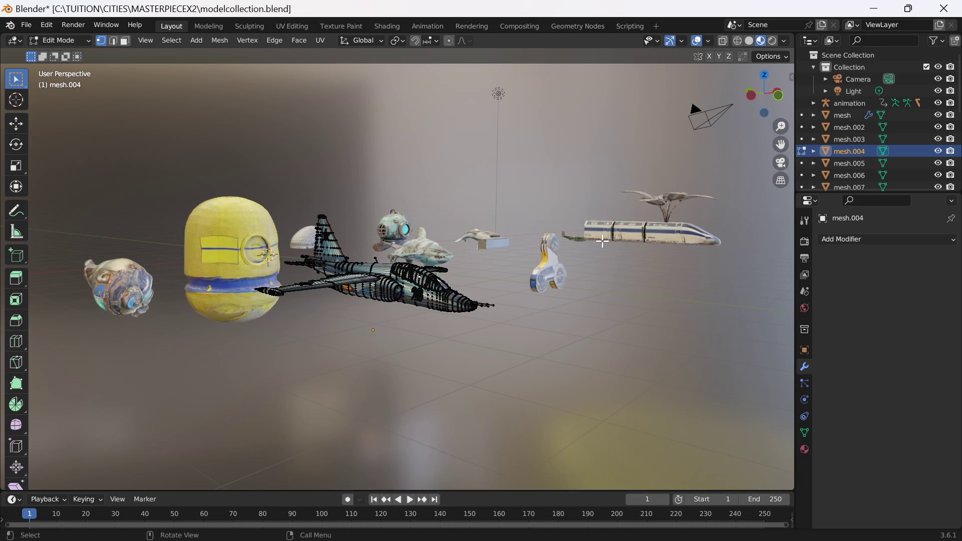
{"action": "key", "text": "Tab"}
{"action": "left_click", "coordinate": [605, 234]}
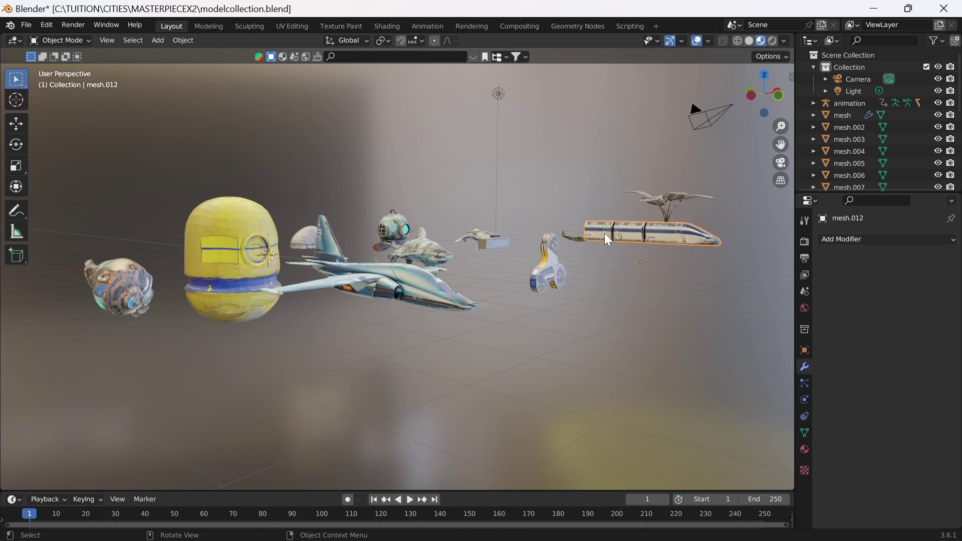
{"action": "key", "text": "KP_Decimal"}
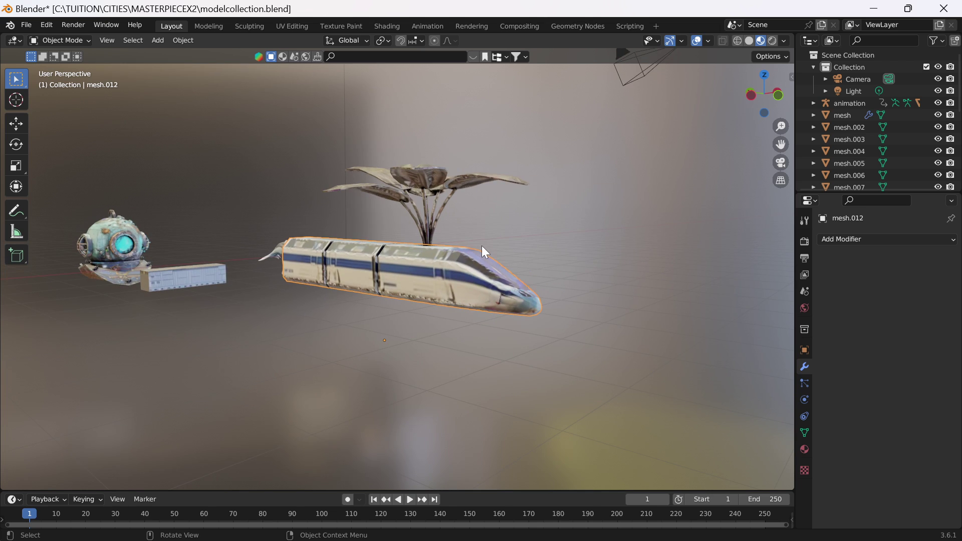
{"action": "middle_click_drag", "start_coordinate": [482, 246], "coordinate": [401, 258]}
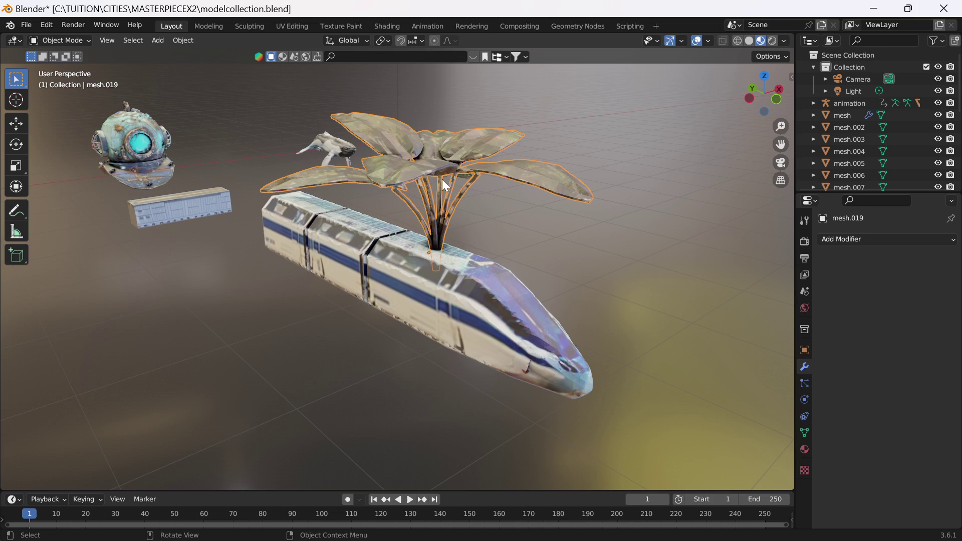
Move the leafy plant model about 0.69 m away from the train and briefly check its mesh in Edit Mode
{"action": "key", "text": "g"}
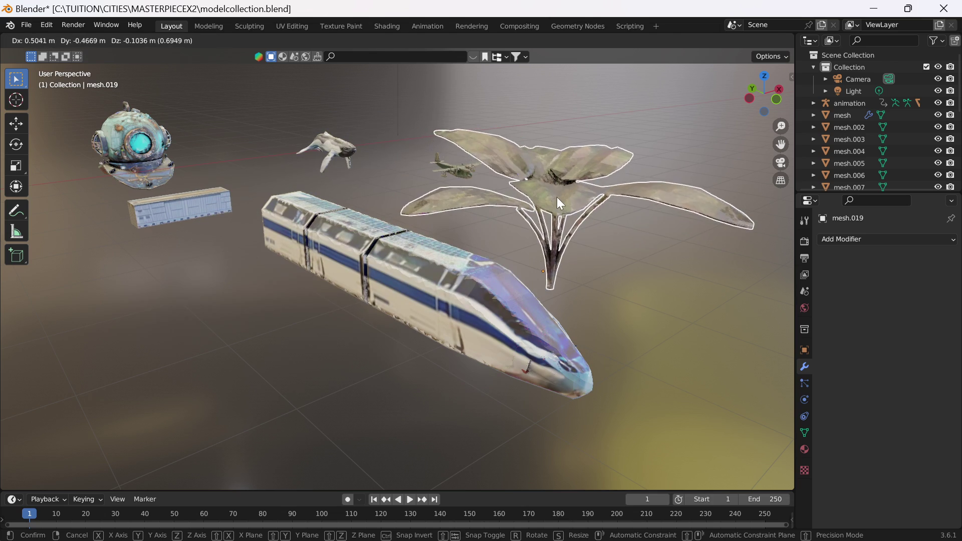
{"action": "left_click", "coordinate": [556, 202]}
{"action": "key", "text": "Tab"}
{"action": "middle_click_drag", "start_coordinate": [555, 203], "coordinate": [576, 227]}
{"action": "key", "text": "Tab"}
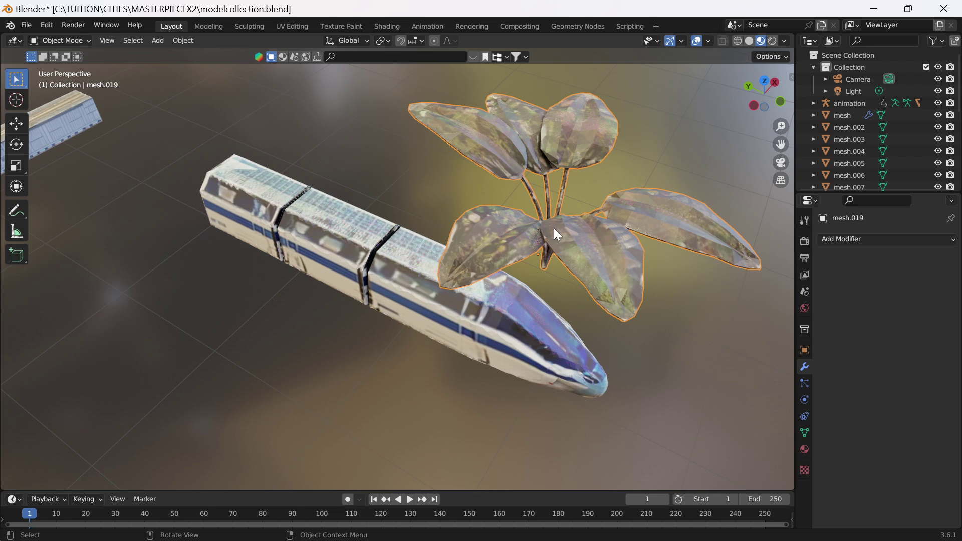
Select the diving helmet among the imported models, frame it, and examine its shape and texture from several angles
{"action": "scroll", "coordinate": [425, 258], "scroll_direction": "down", "scroll_amount": 6}
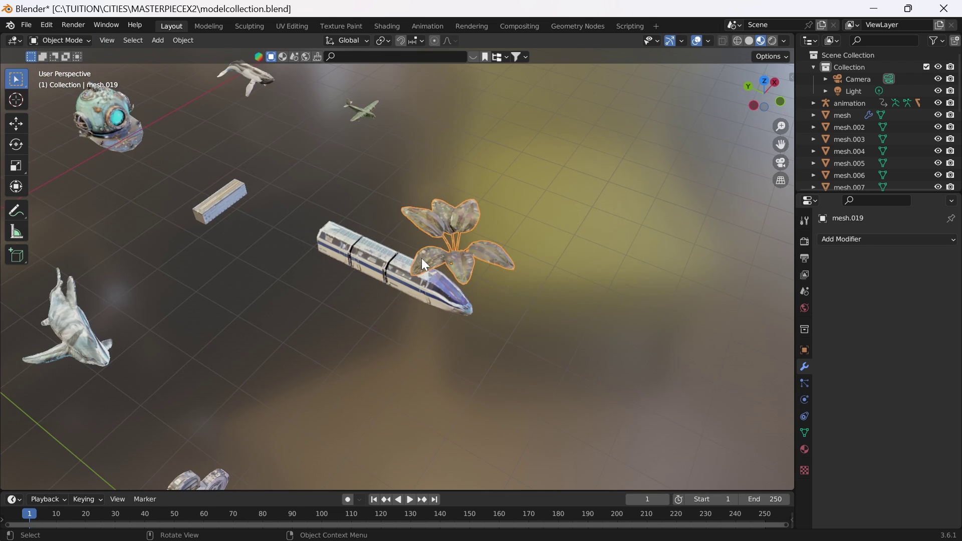
{"action": "scroll", "coordinate": [400, 253], "scroll_direction": "left", "scroll_amount": 5, "text": "ctrl"}
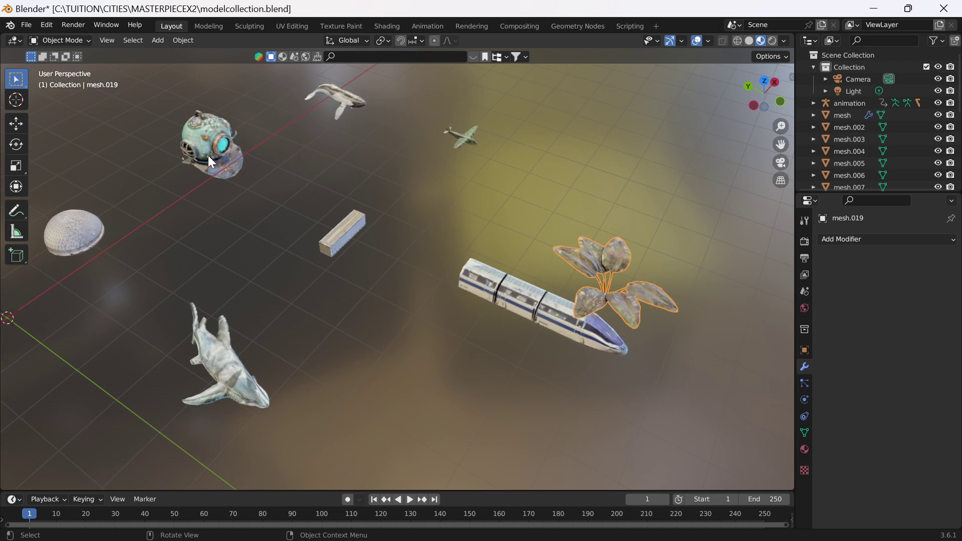
{"action": "key", "text": "KP_Decimal"}
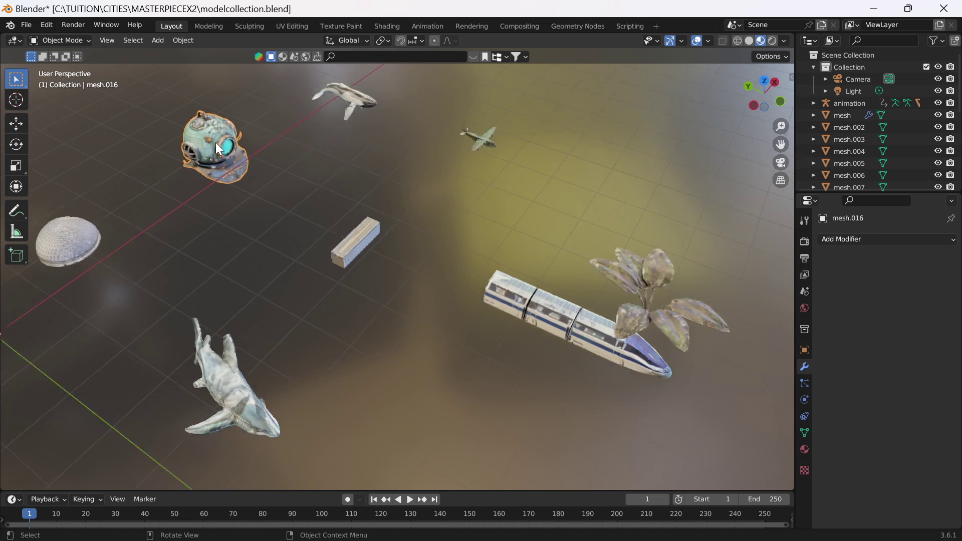
{"action": "middle_click_drag", "start_coordinate": [229, 152], "coordinate": [206, 132]}
{"action": "scroll", "coordinate": [428, 213], "scroll_direction": "up", "scroll_amount": 4}
{"action": "scroll", "coordinate": [428, 213], "scroll_direction": "down", "scroll_amount": 2}
{"action": "scroll", "coordinate": [429, 219], "scroll_direction": "down", "scroll_amount": 4}
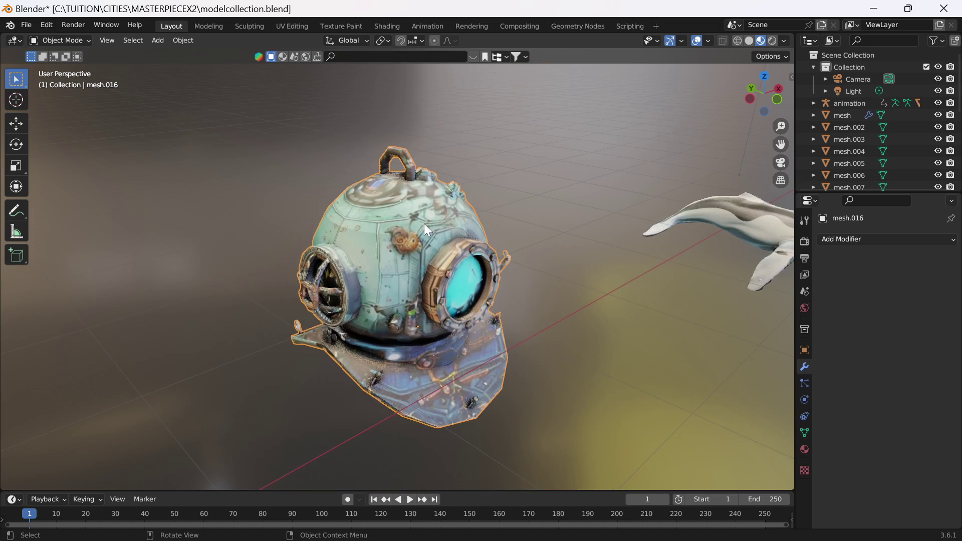
{"action": "middle_click_drag", "start_coordinate": [424, 224], "coordinate": [441, 261]}
{"action": "scroll", "coordinate": [440, 260], "scroll_direction": "up", "scroll_amount": 2}
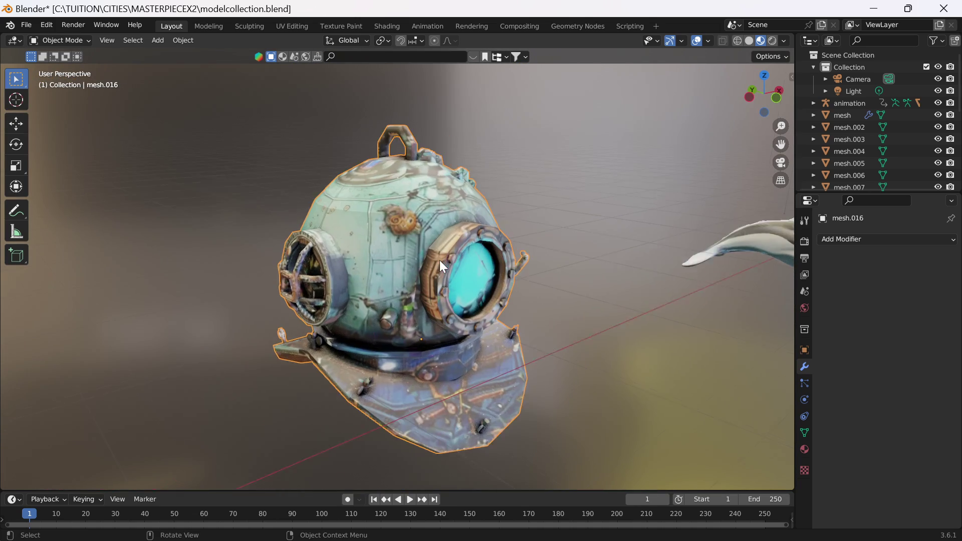
Examine the diving helmet's mesh topology in Edit Mode and return to Object Mode
{"action": "key", "text": "Tab"}
{"action": "scroll", "coordinate": [438, 260], "scroll_direction": "up", "scroll_amount": 2}
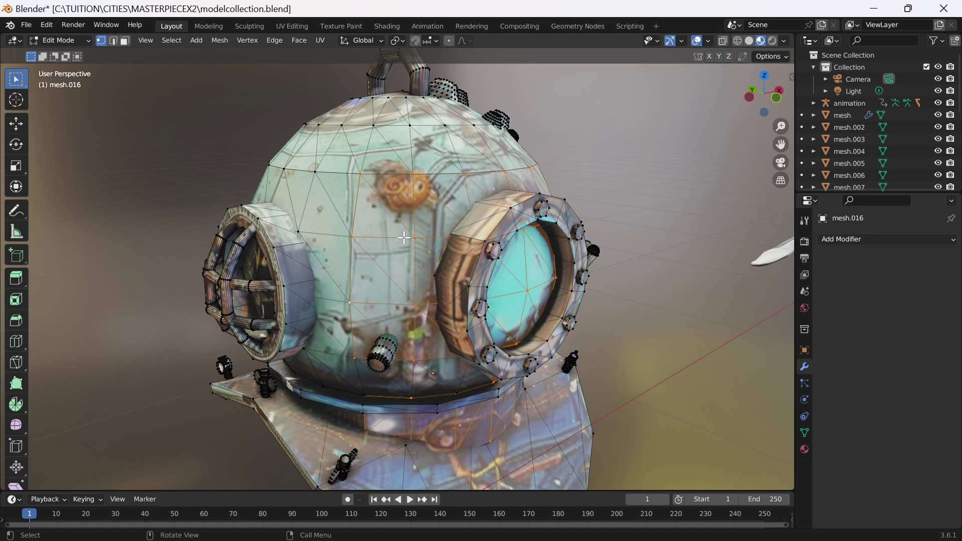
{"action": "key", "text": "Tab"}
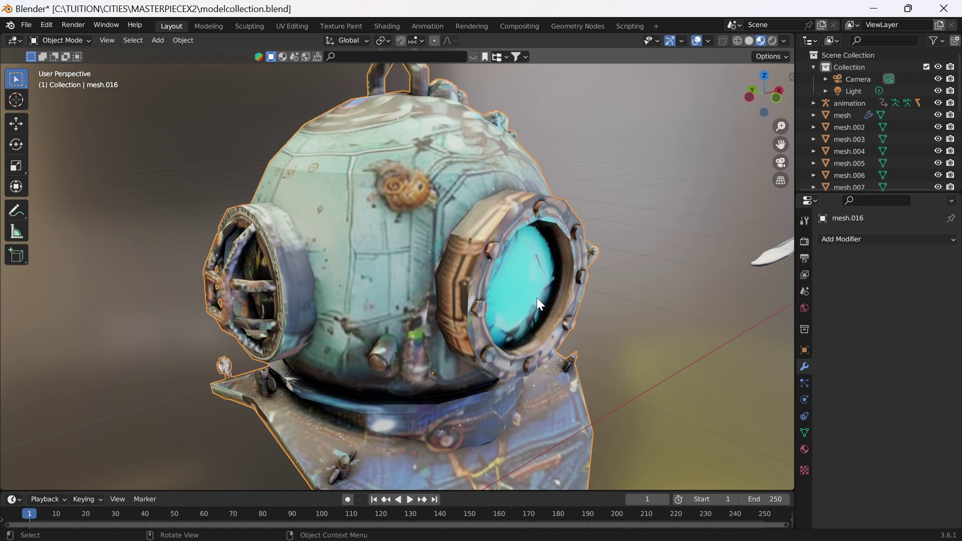
Try a Subdivision Surface modifier on the diving helmet and examine its effect around the porthole
{"action": "left_click", "coordinate": [841, 245]}
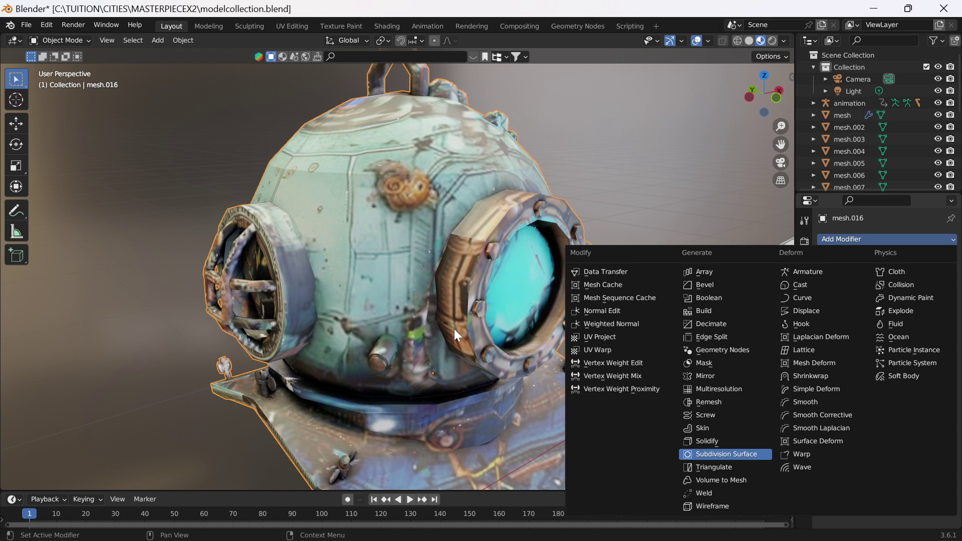
{"action": "key", "text": "Return"}
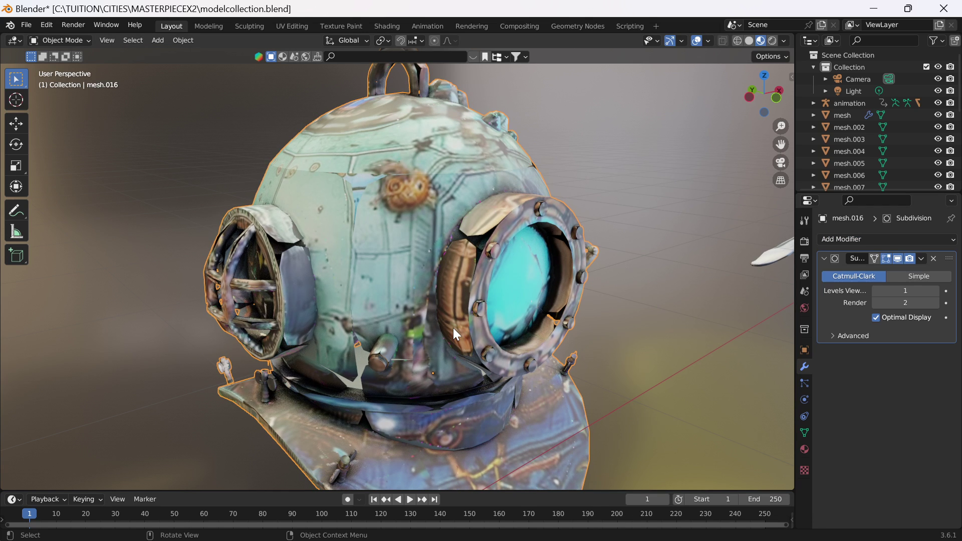
{"action": "scroll", "coordinate": [433, 251], "scroll_direction": "up", "scroll_amount": 1}
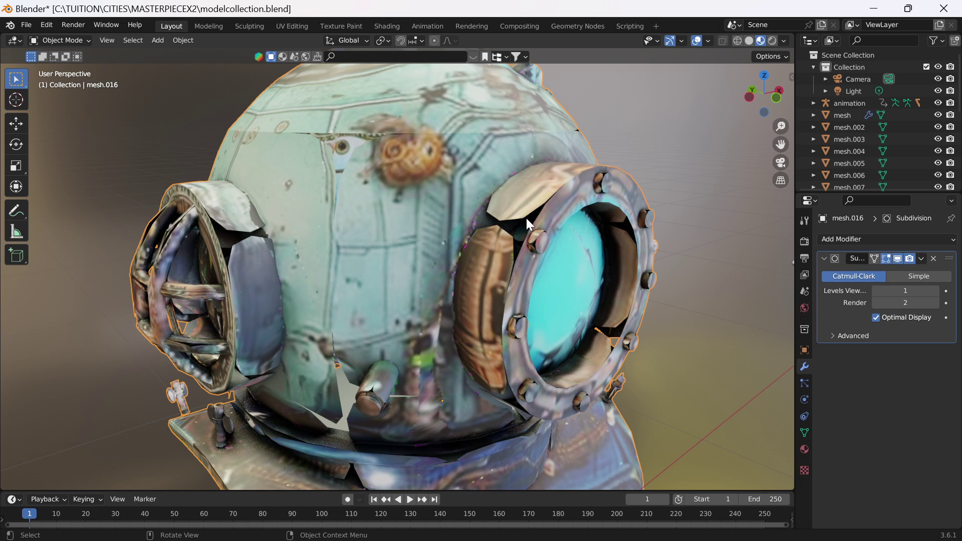
In Edit Mode, select the linked front panel of the helmet, pull it about 0.19 m aside to inspect it, and cancel the move
{"action": "key", "text": "Tab"}
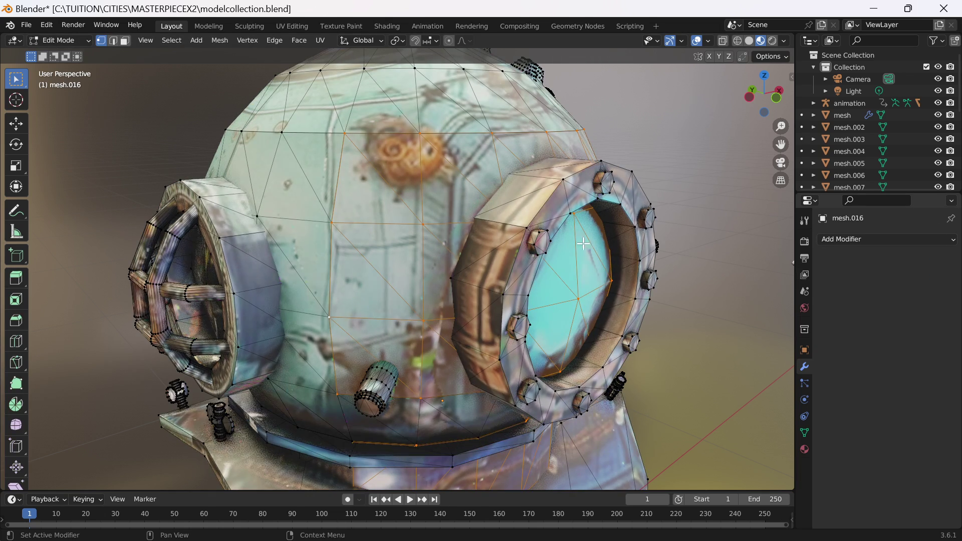
{"action": "scroll", "coordinate": [436, 231], "scroll_direction": "down", "scroll_amount": 5}
{"action": "scroll", "coordinate": [414, 236], "scroll_direction": "up", "scroll_amount": 4}
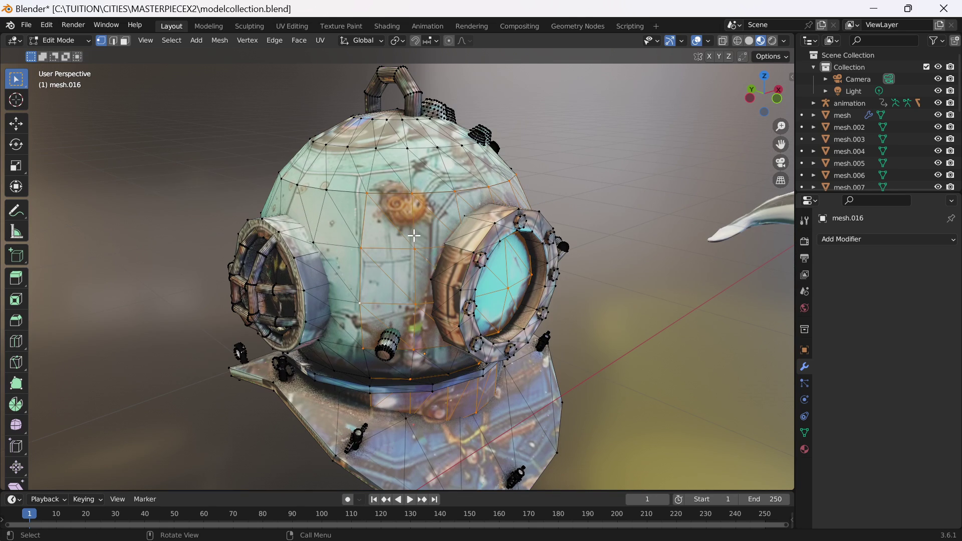
{"action": "key", "text": "alt+a"}
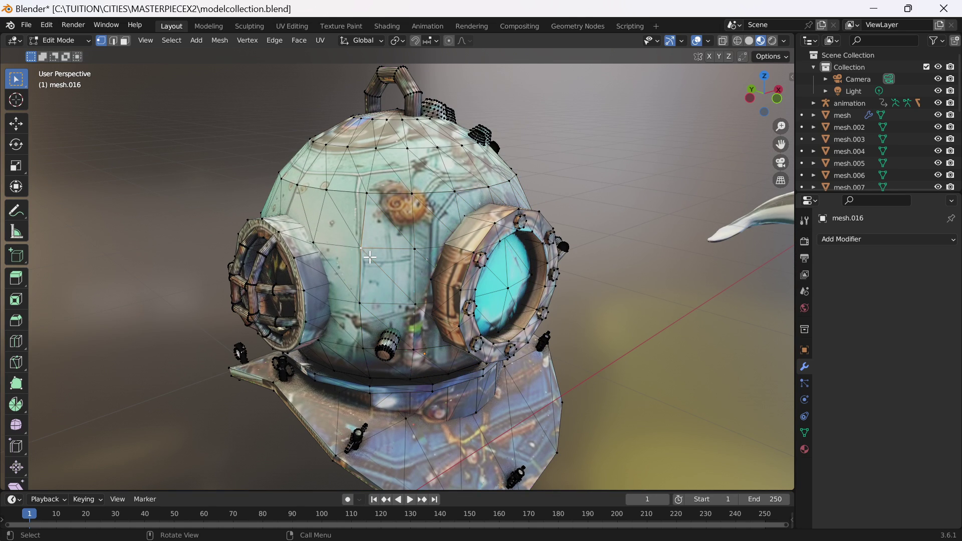
{"action": "key", "text": "l"}
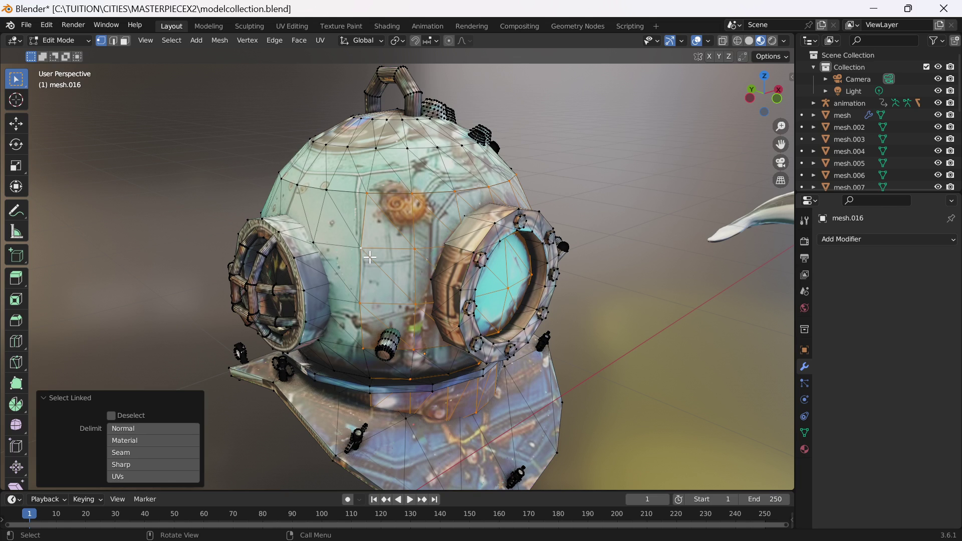
{"action": "key", "text": "g"}
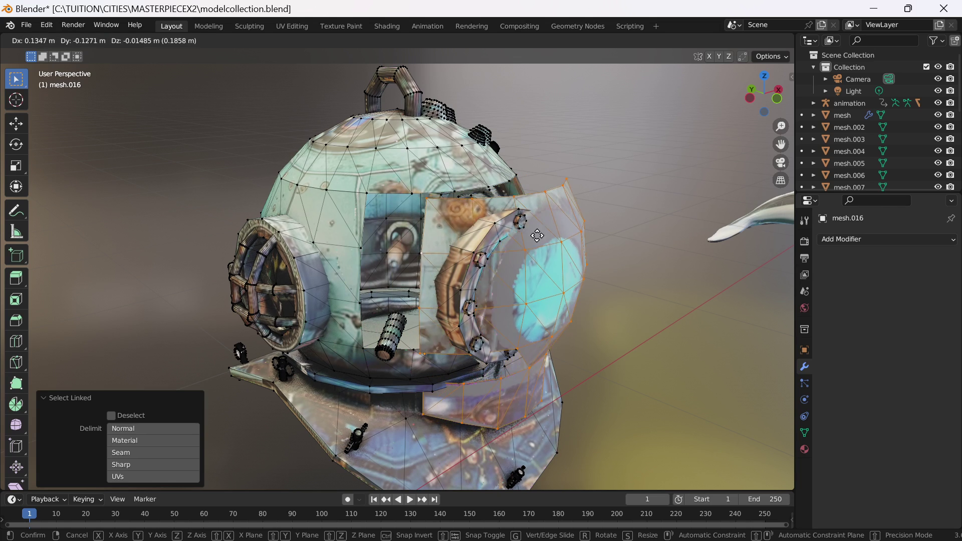
{"action": "right_click", "coordinate": [452, 215]}
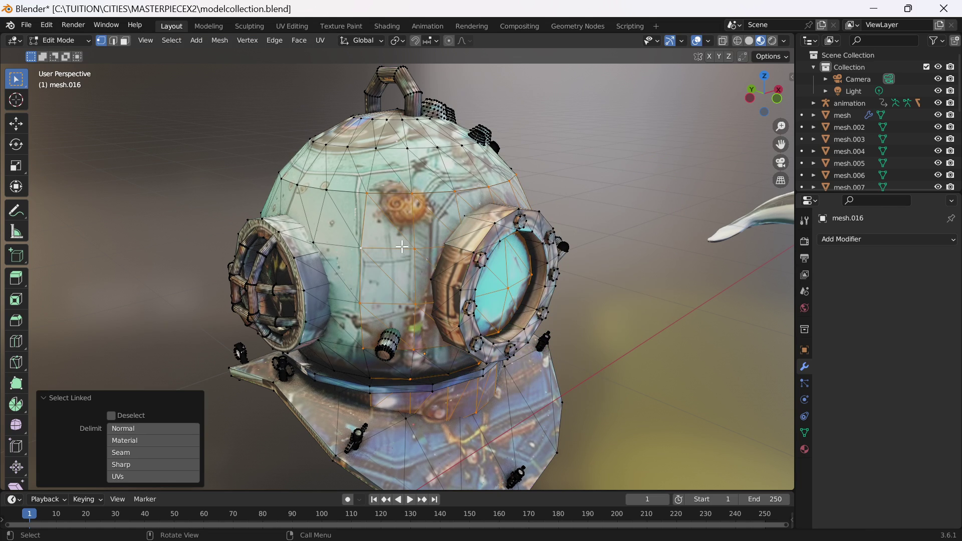
Select all of the helmet's geometry and merge its vertices by distance with a 0.0001 m threshold
{"action": "key", "text": "a"}
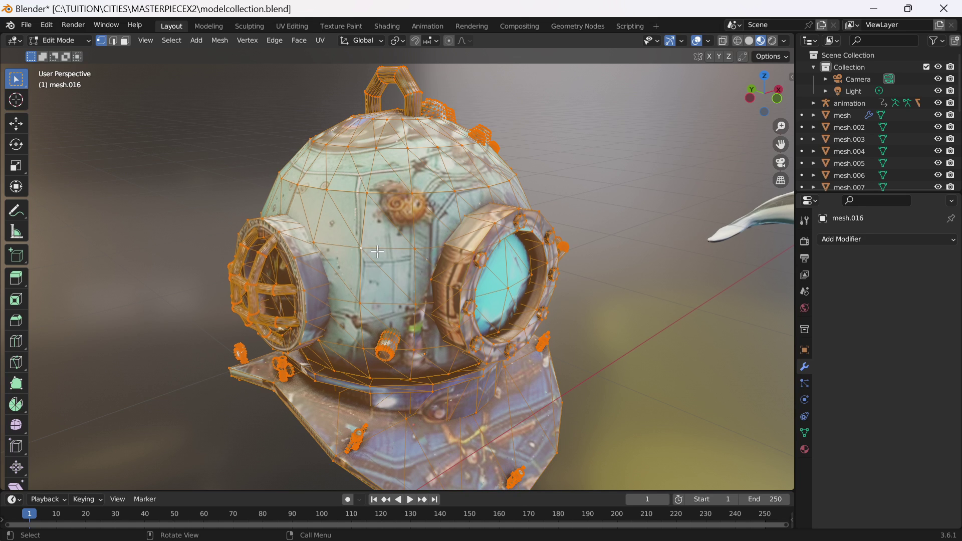
{"action": "key", "text": "F3"}
{"action": "key", "text": "Return"}
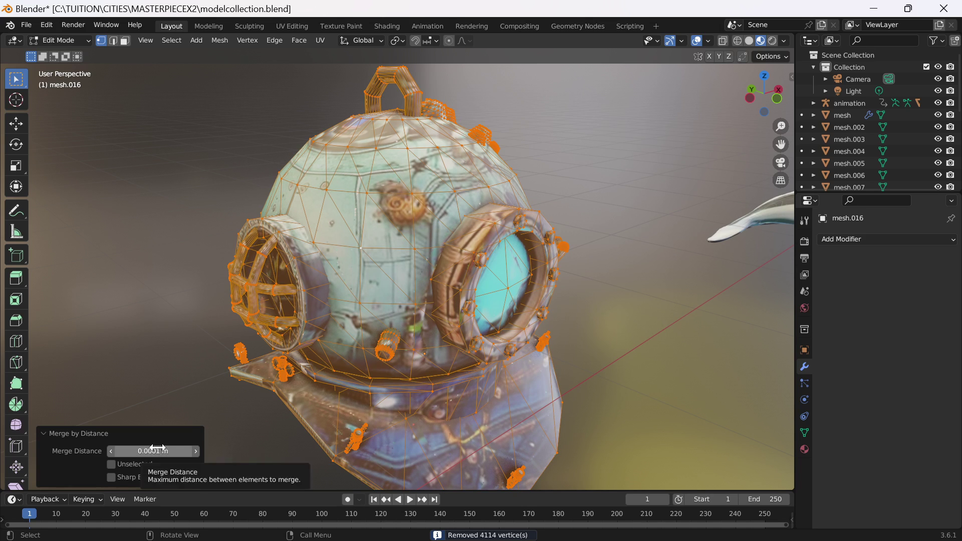
Select the helmet dome's linked geometry, move it about 0.33 m aside to check its connectivity, and cancel the move
{"action": "left_click", "coordinate": [380, 273]}
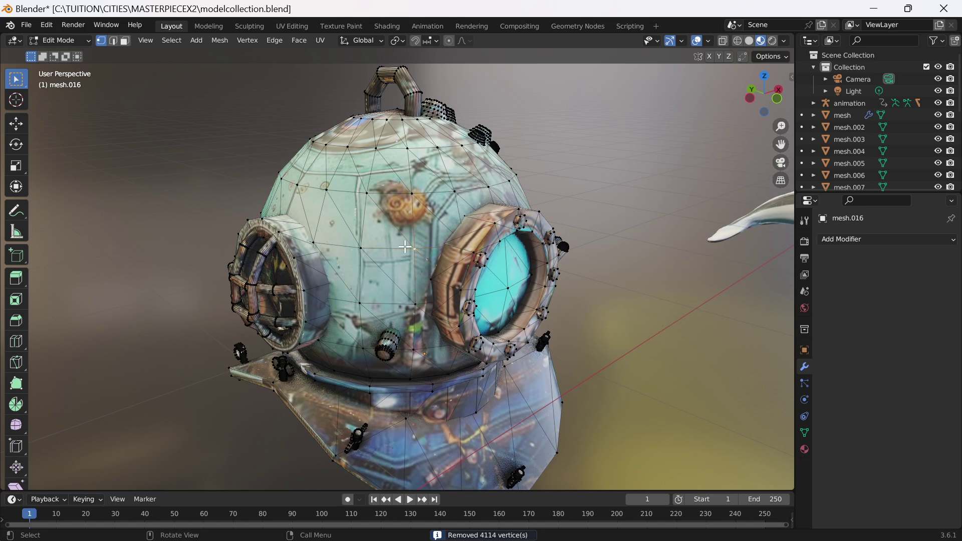
{"action": "key", "text": "l"}
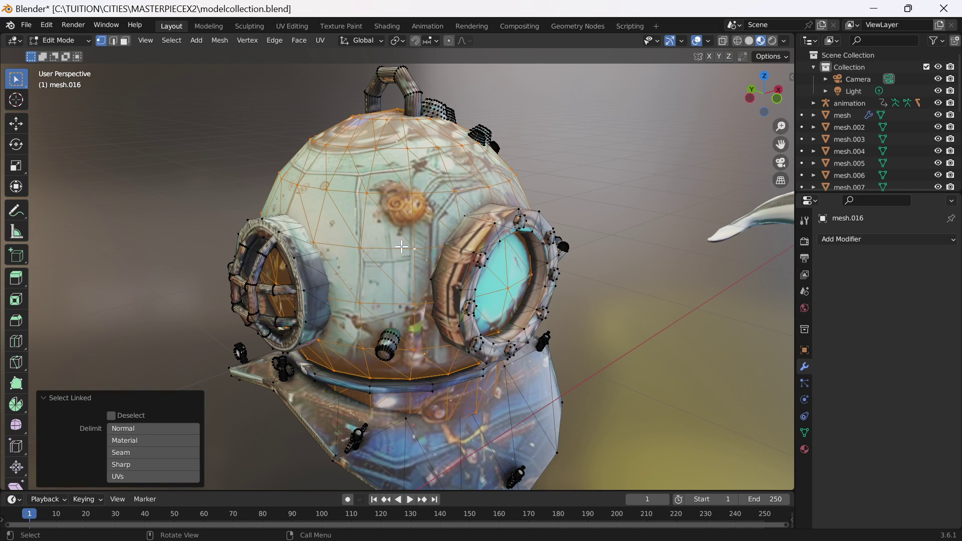
{"action": "key", "text": "g"}
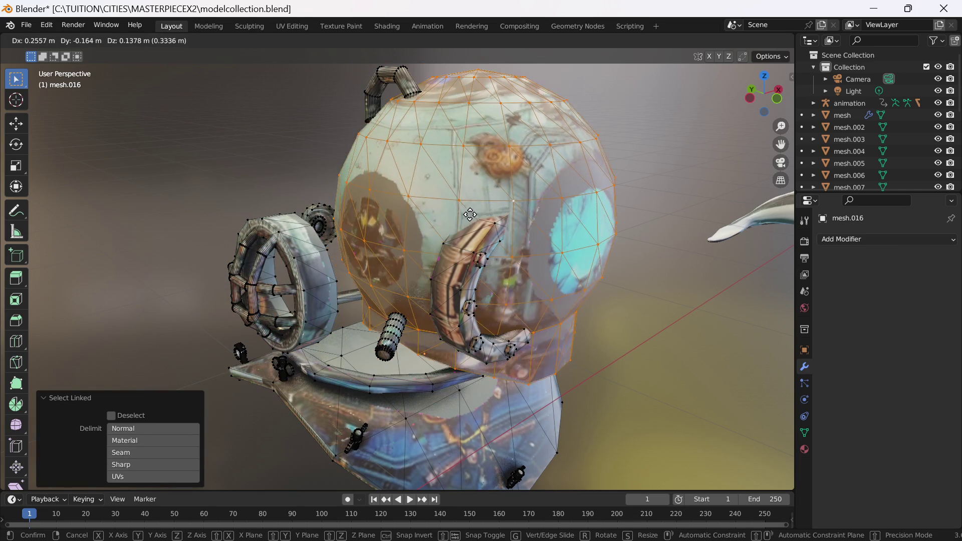
{"action": "key", "text": "Escape"}
Compare the merged helmet in Object Mode and Edit Mode, examining its shading and mesh from different angles
{"action": "middle_click_drag", "start_coordinate": [372, 343], "coordinate": [370, 333]}
{"action": "key", "text": "Tab"}
{"action": "scroll", "coordinate": [353, 311], "scroll_direction": "up", "scroll_amount": 1}
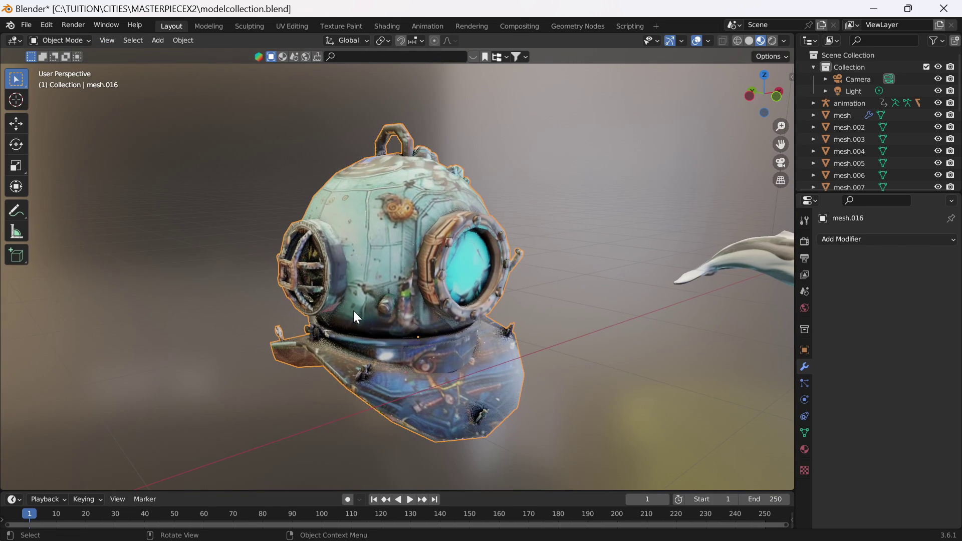
{"action": "scroll", "coordinate": [353, 305], "scroll_direction": "up", "scroll_amount": 2}
{"action": "key", "text": "Tab"}
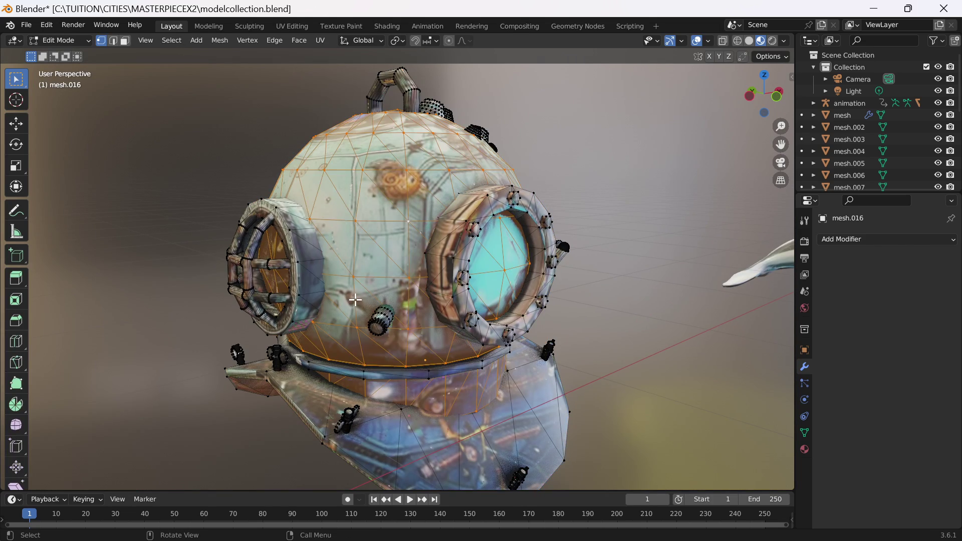
{"action": "middle_click_drag", "start_coordinate": [362, 296], "coordinate": [351, 298]}
{"action": "key", "text": "Tab"}
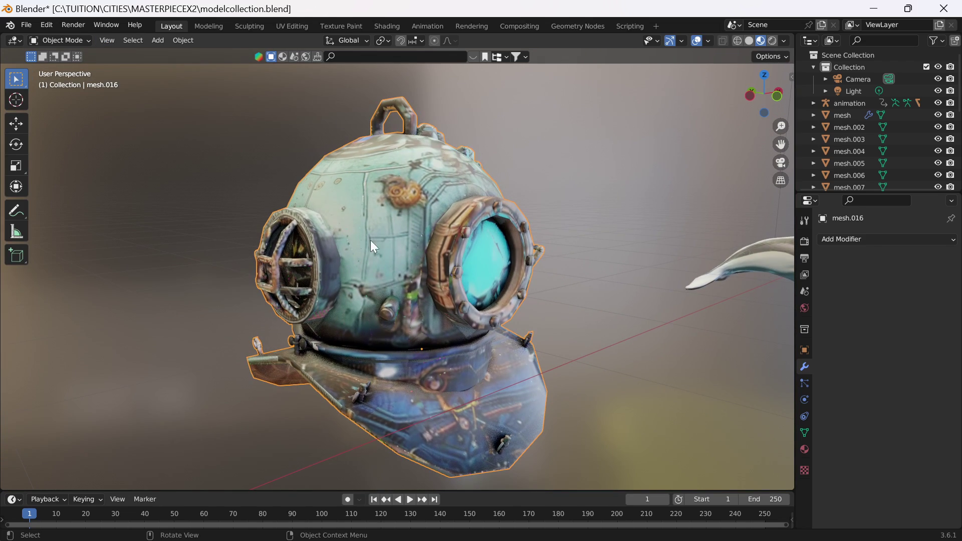
{"action": "middle_click_drag", "start_coordinate": [371, 246], "coordinate": [456, 307]}
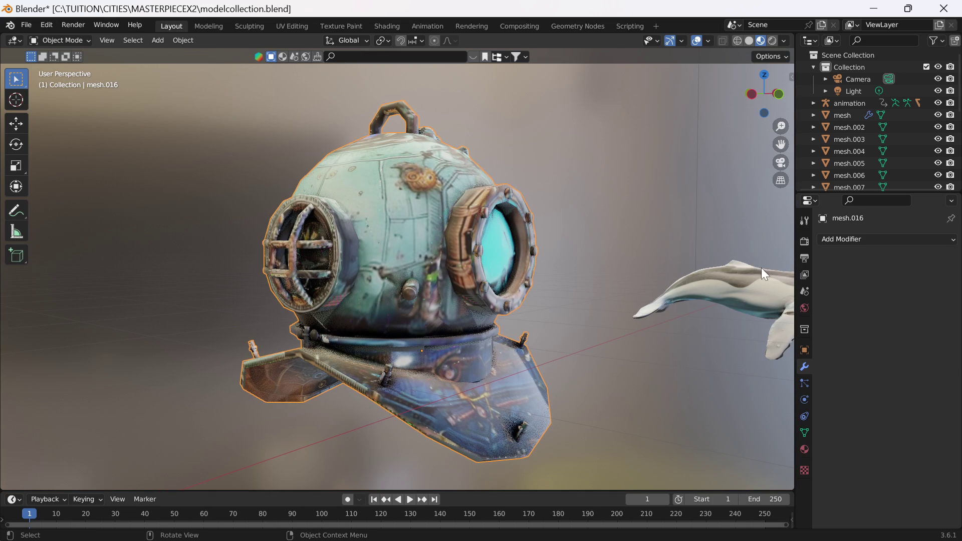
Add a Catmull-Clark Subdivision Surface modifier to the merged helmet and inspect the smoothed porthole up close
{"action": "left_click", "coordinate": [857, 237]}
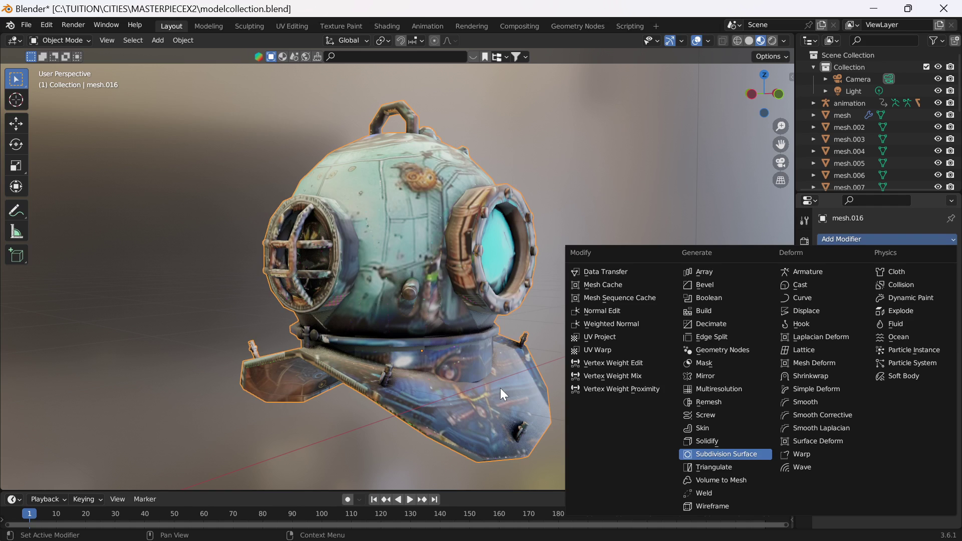
{"action": "key", "text": "Return"}
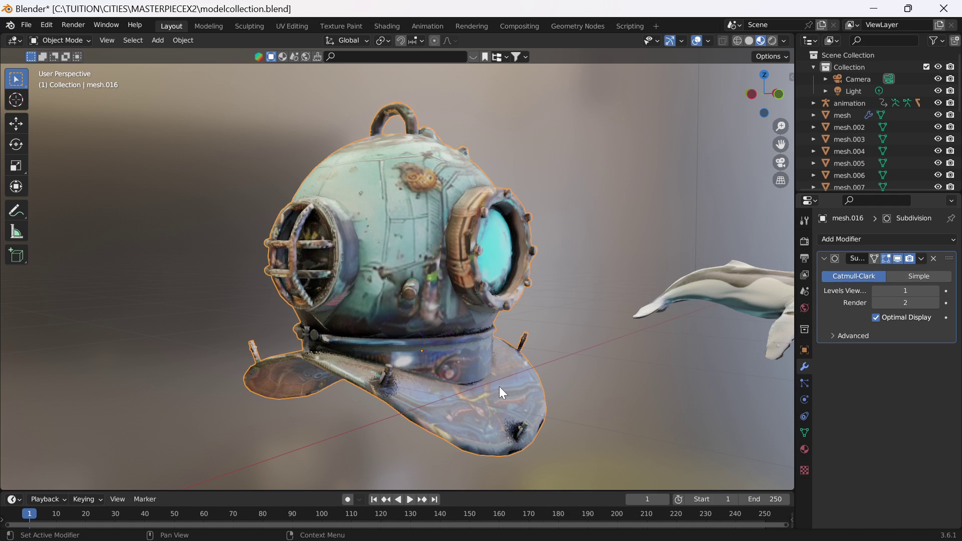
{"action": "scroll", "coordinate": [467, 276], "scroll_direction": "up", "scroll_amount": 4}
{"action": "middle_click_drag", "start_coordinate": [468, 276], "coordinate": [435, 302]}
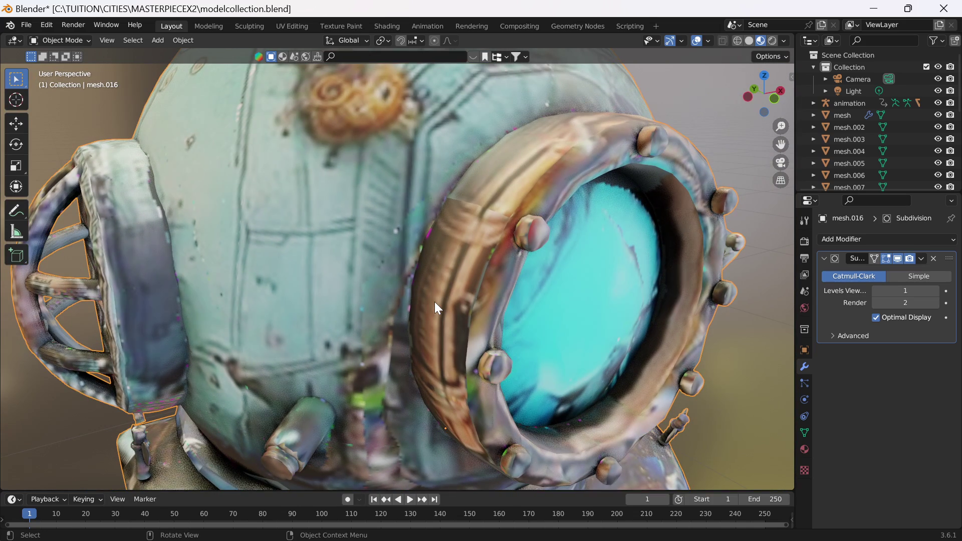
Remove the Subdivision Surface modifier from the diving helmet
{"action": "key", "text": "grave"}
{"action": "key", "text": "Escape"}
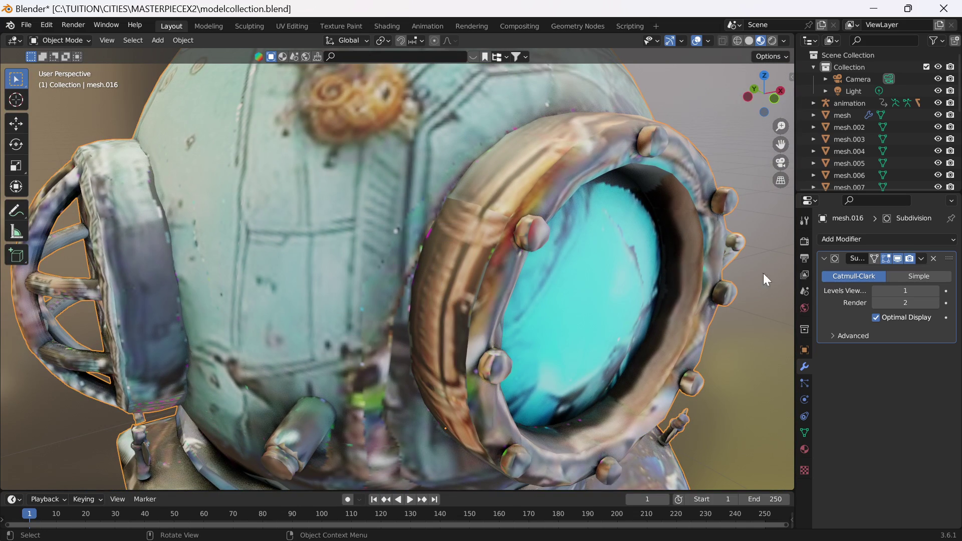
{"action": "left_click", "coordinate": [933, 259]}
{"action": "scroll", "coordinate": [498, 272], "scroll_direction": "down", "scroll_amount": 6}
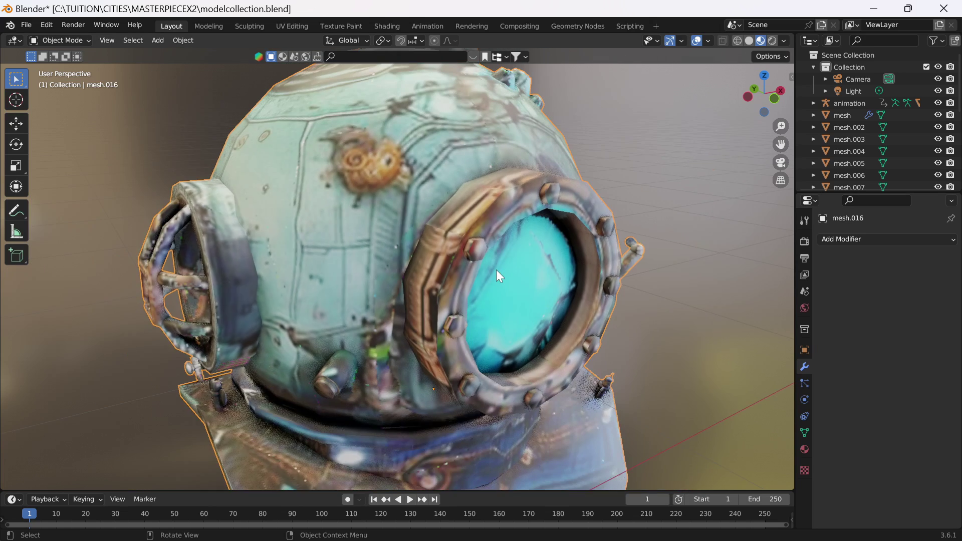
{"action": "left_click", "coordinate": [26, 25]}
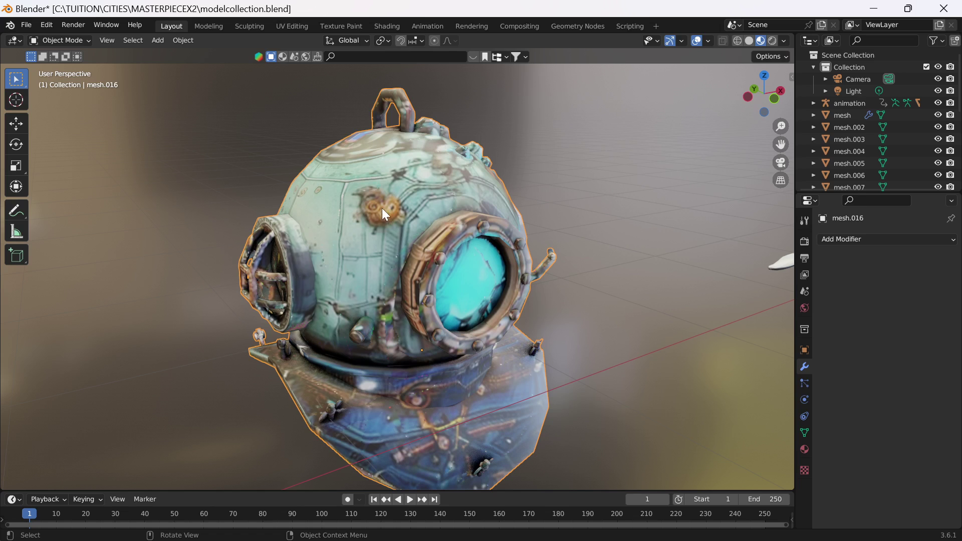
{"action": "scroll", "coordinate": [377, 290], "scroll_direction": "down", "scroll_amount": 1}
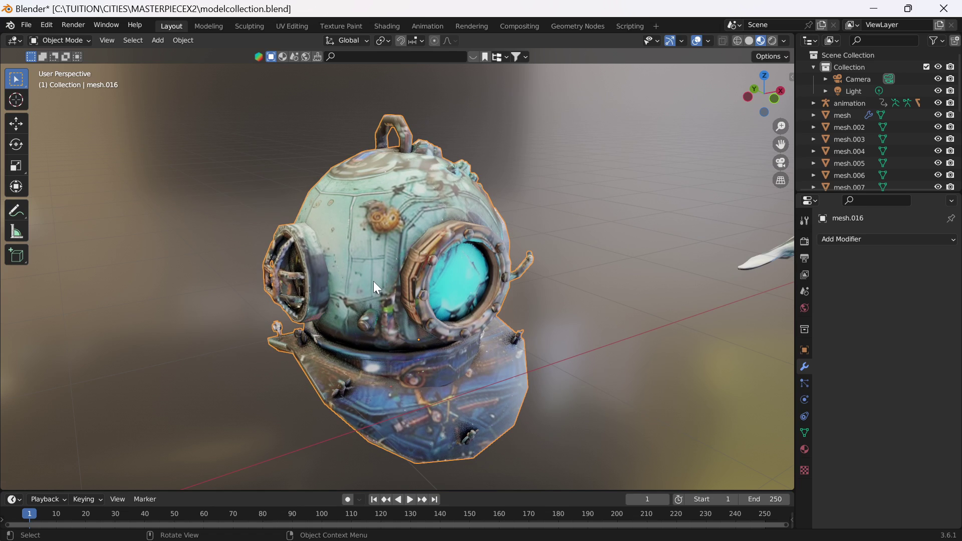
{"action": "left_click", "coordinate": [26, 26]}
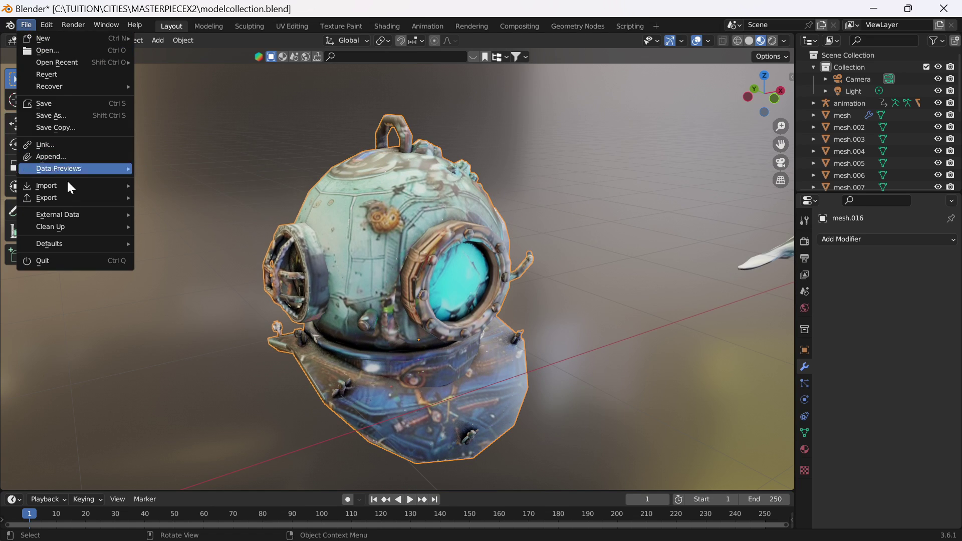
{"action": "left_click", "coordinate": [435, 136]}
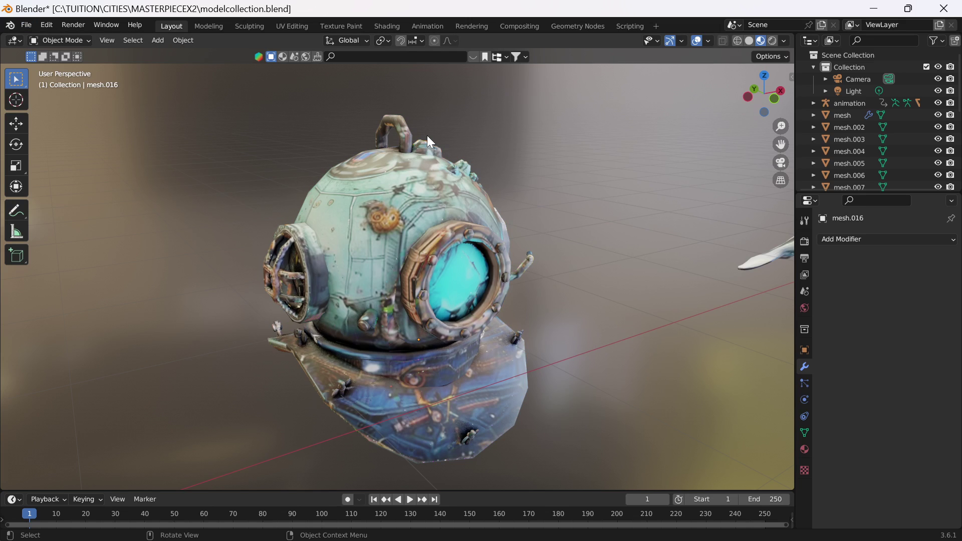
Switch to Substance 3D Painter and inspect the textured diving helmet from several angles
{"action": "mouse_move", "coordinate": [624, 537]}
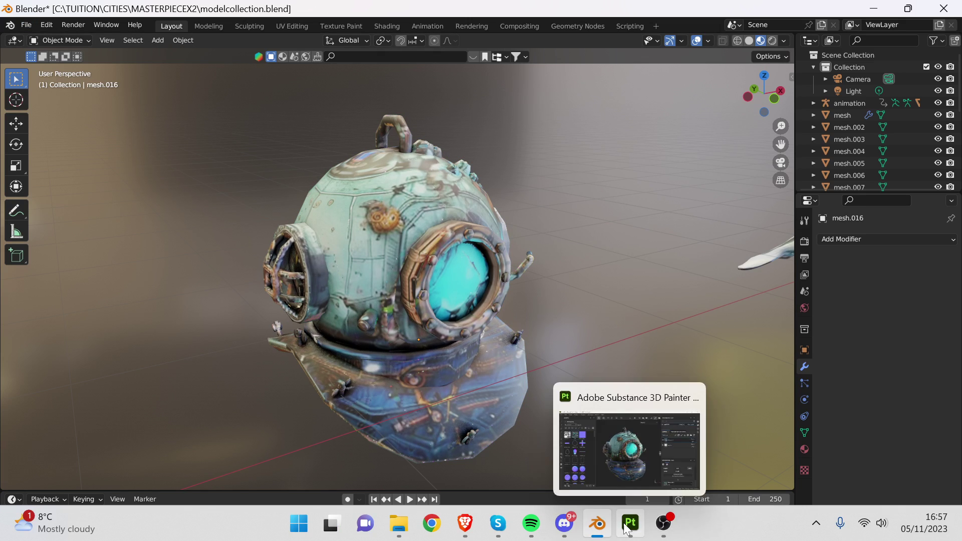
{"action": "left_click", "coordinate": [629, 524]}
{"action": "left_click_drag", "start_coordinate": [357, 286], "coordinate": [404, 297], "text": "alt"}
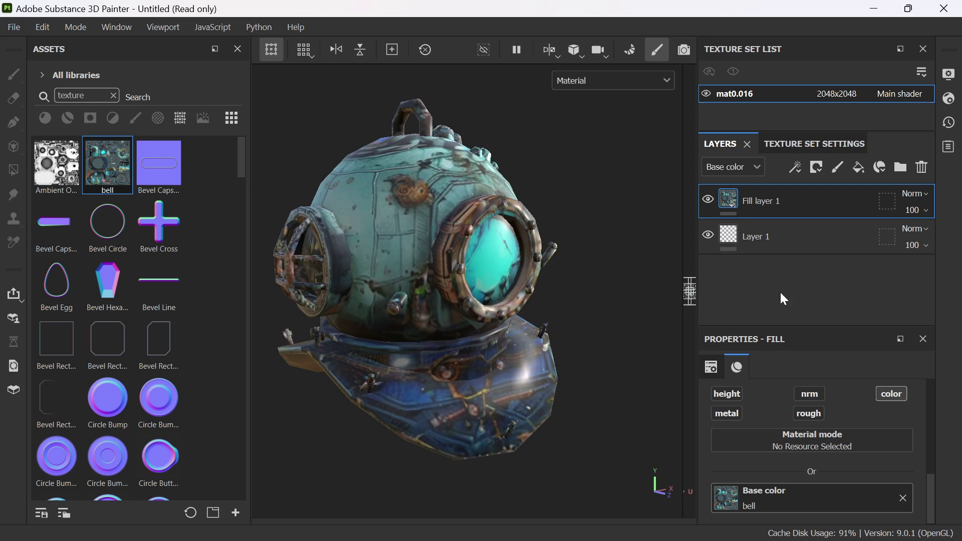
{"action": "scroll", "coordinate": [396, 226], "scroll_direction": "up", "scroll_amount": 2}
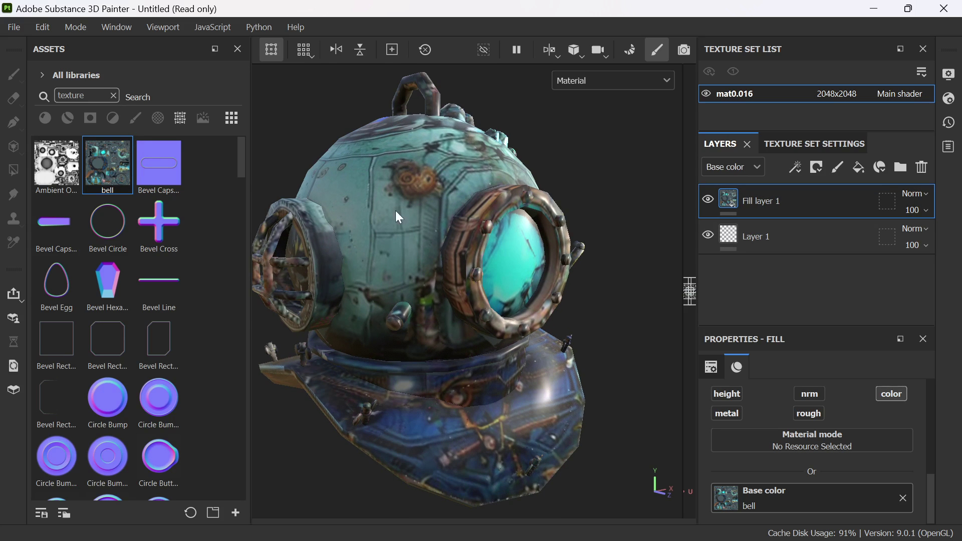
{"action": "left_click_drag", "start_coordinate": [396, 211], "coordinate": [444, 185], "text": "alt"}
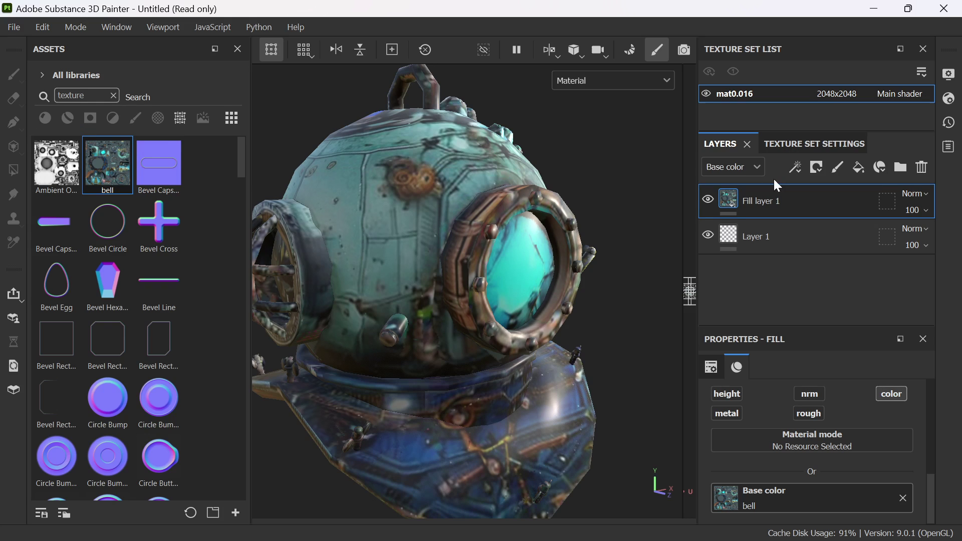
Add a paint layer above the helmet's fill layer, and delete both it and the fill layer, keeping only Layer 1
{"action": "left_click", "coordinate": [832, 164]}
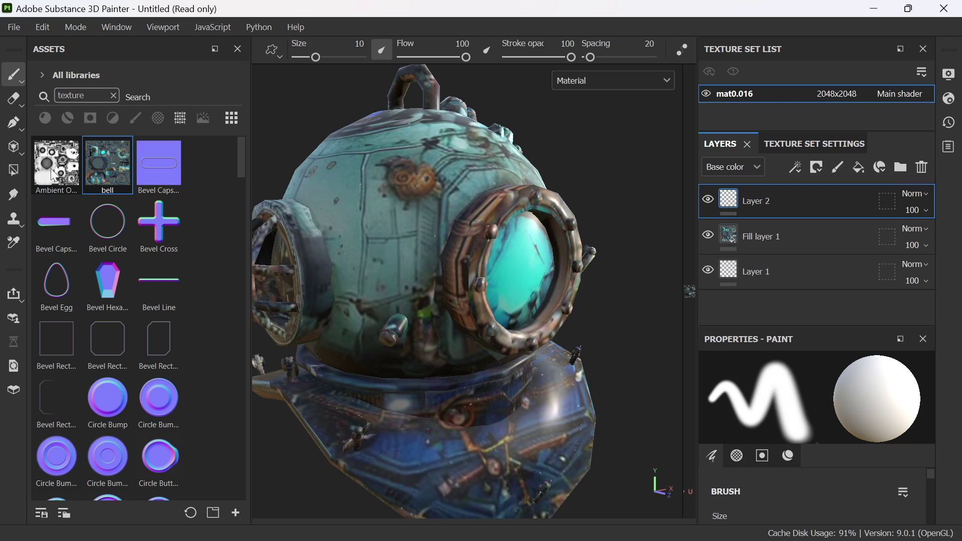
{"action": "mouse_move", "coordinate": [25, 80]}
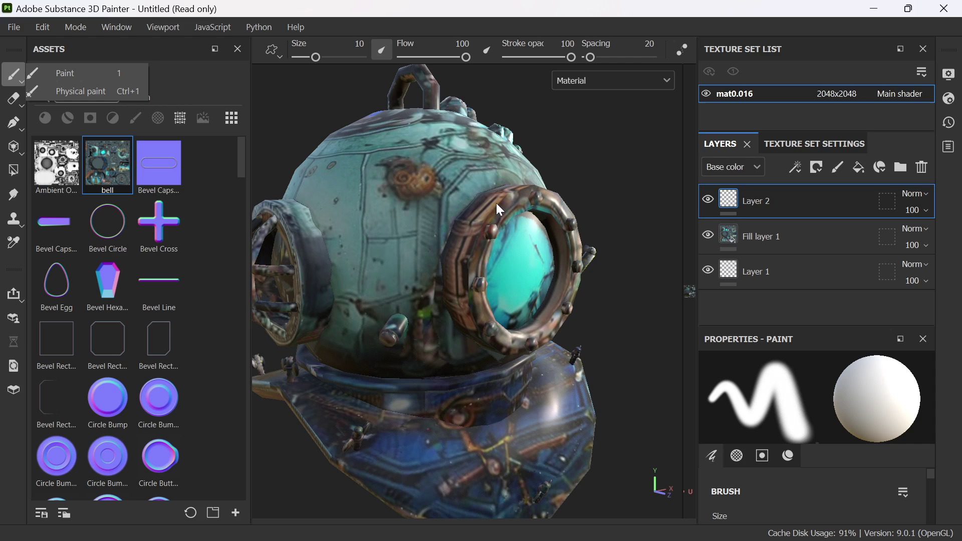
{"action": "left_click", "coordinate": [920, 170]}
{"action": "left_click", "coordinate": [921, 169]}
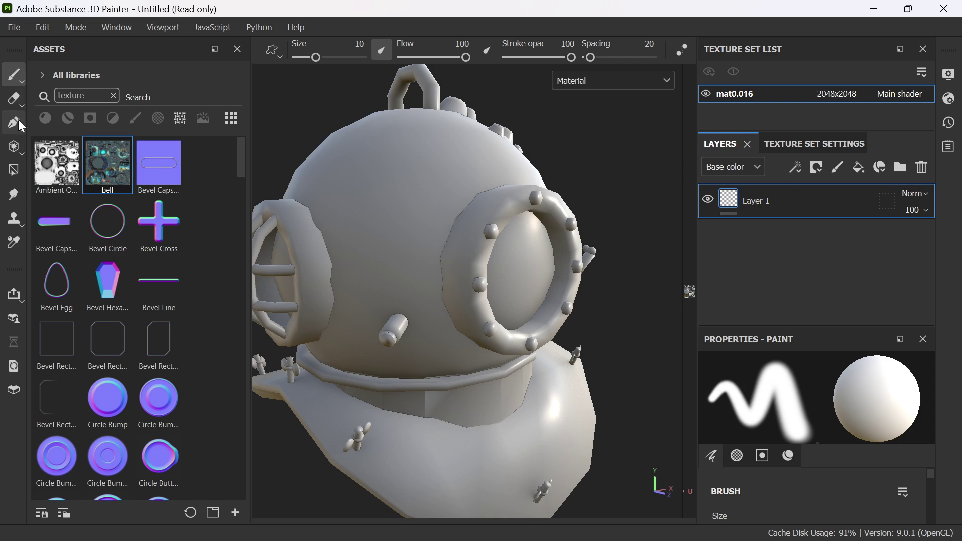
Clear the asset library's "texture" search and filter the assets to smart materials
{"action": "left_click", "coordinate": [46, 119]}
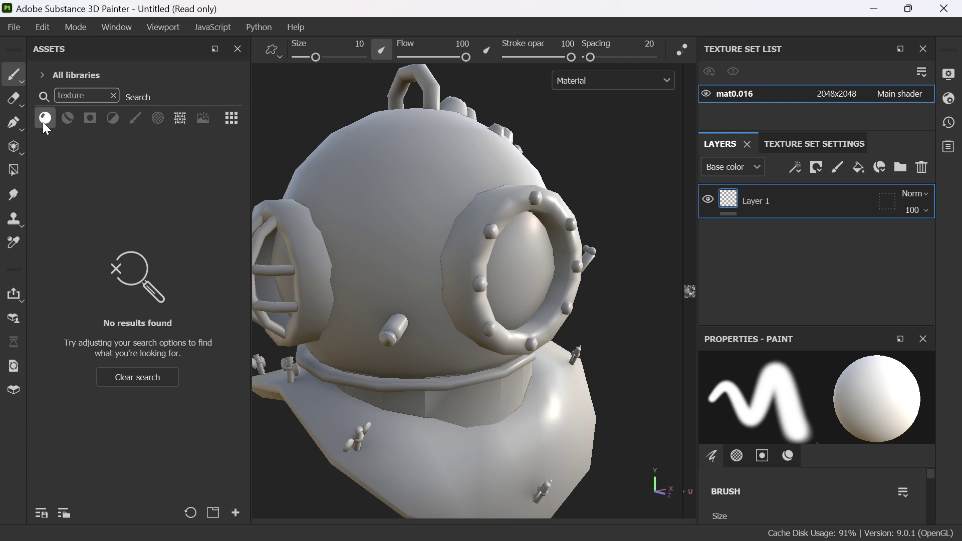
{"action": "left_click", "coordinate": [149, 379]}
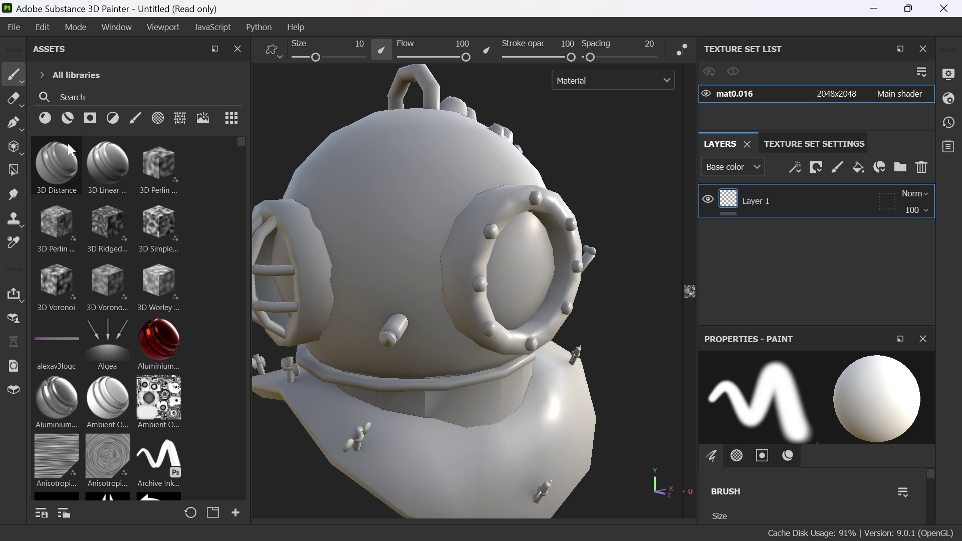
{"action": "left_click", "coordinate": [64, 120]}
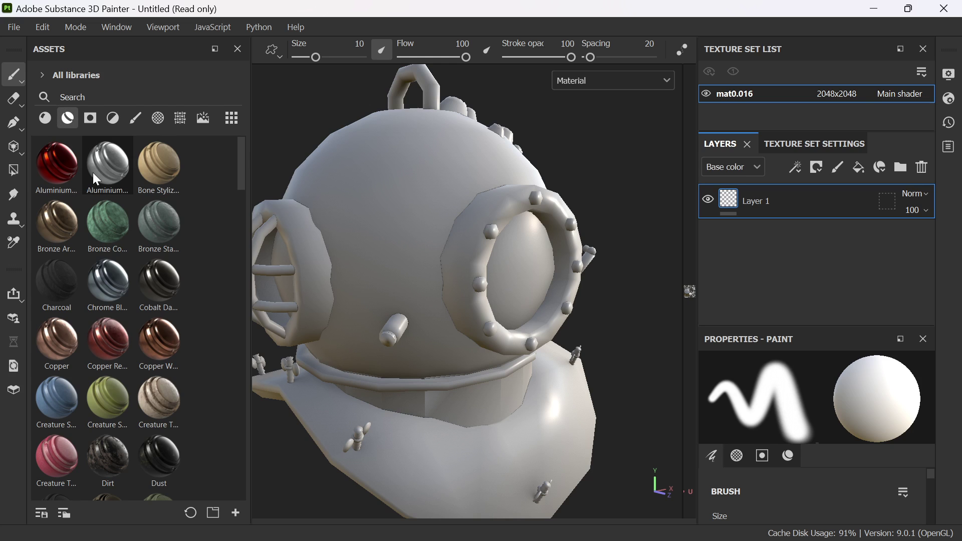
Browse the smart materials and apply the dark red Steel Painted Chipped Dirty material to the helmet
{"action": "scroll", "coordinate": [108, 386], "scroll_direction": "down", "scroll_amount": 10}
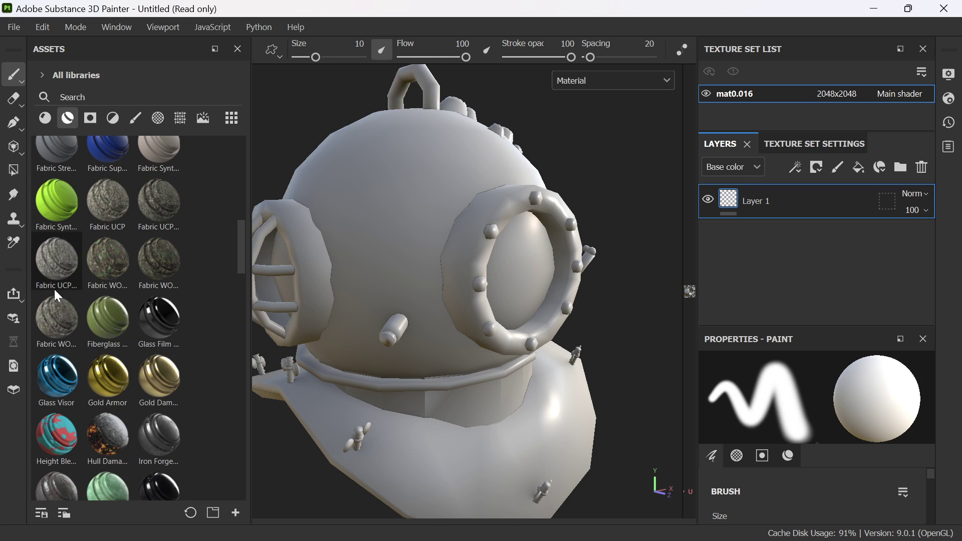
{"action": "scroll", "coordinate": [75, 325], "scroll_direction": "down", "scroll_amount": 6}
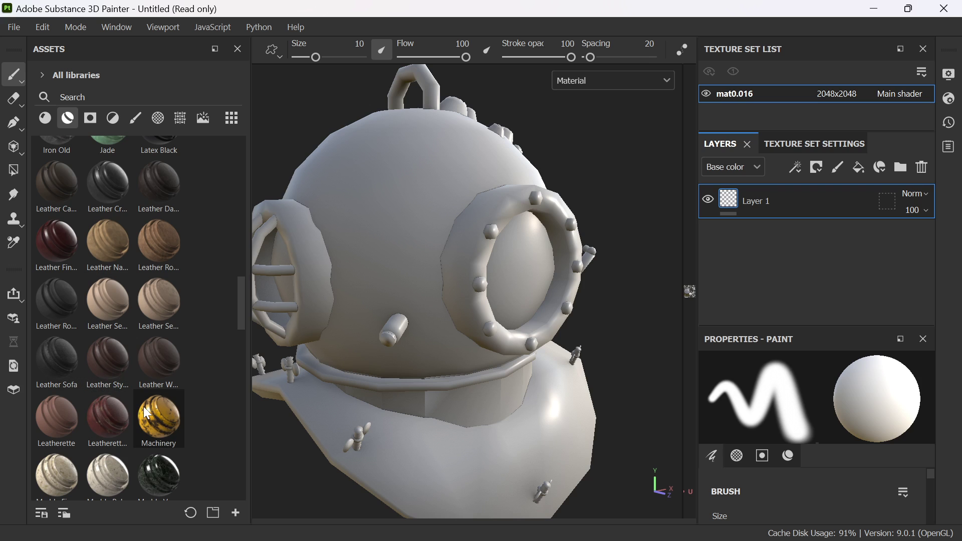
{"action": "scroll", "coordinate": [145, 366], "scroll_direction": "up", "scroll_amount": 6}
{"action": "scroll", "coordinate": [135, 336], "scroll_direction": "up", "scroll_amount": 2}
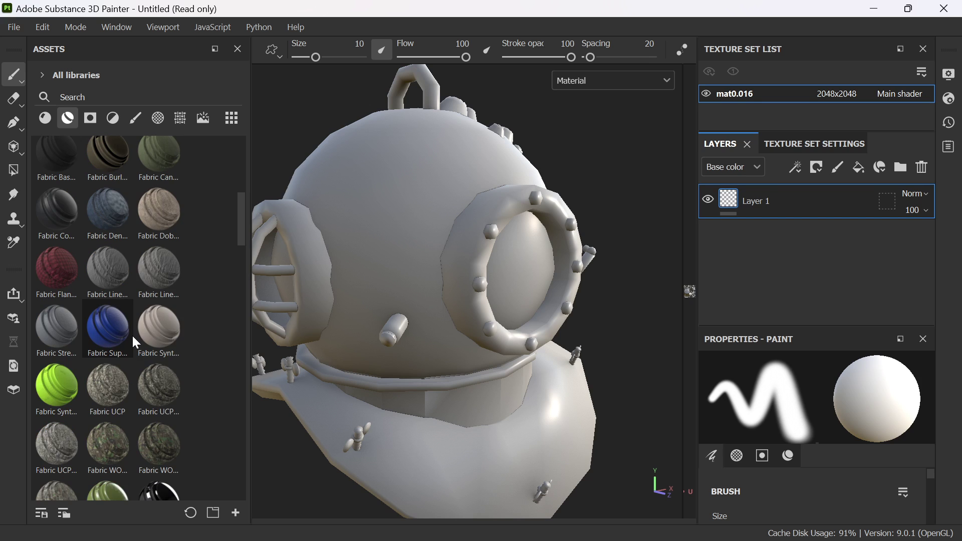
{"action": "scroll", "coordinate": [131, 333], "scroll_direction": "down", "scroll_amount": 2}
{"action": "scroll", "coordinate": [132, 336], "scroll_direction": "up", "scroll_amount": 10}
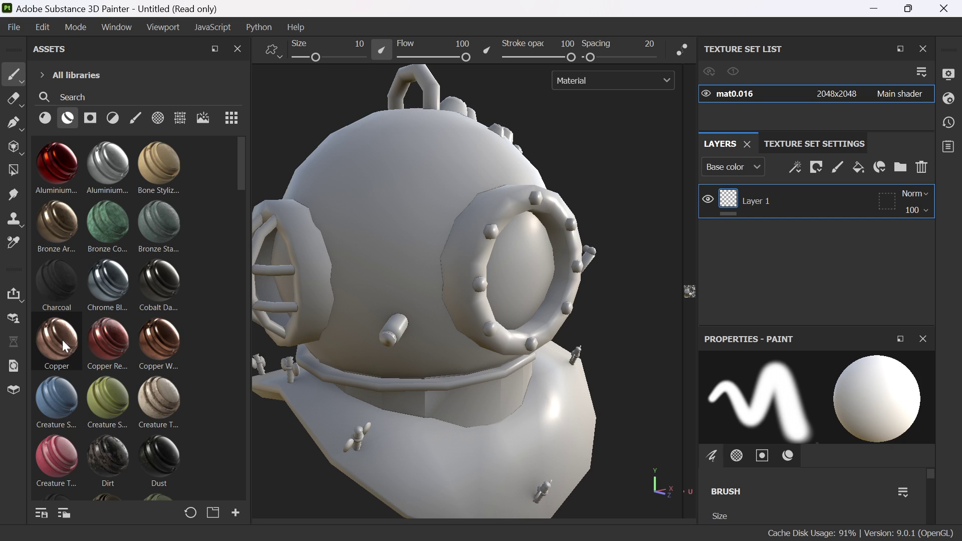
{"action": "scroll", "coordinate": [105, 316], "scroll_direction": "down", "scroll_amount": 12}
{"action": "scroll", "coordinate": [126, 359], "scroll_direction": "down", "scroll_amount": 15}
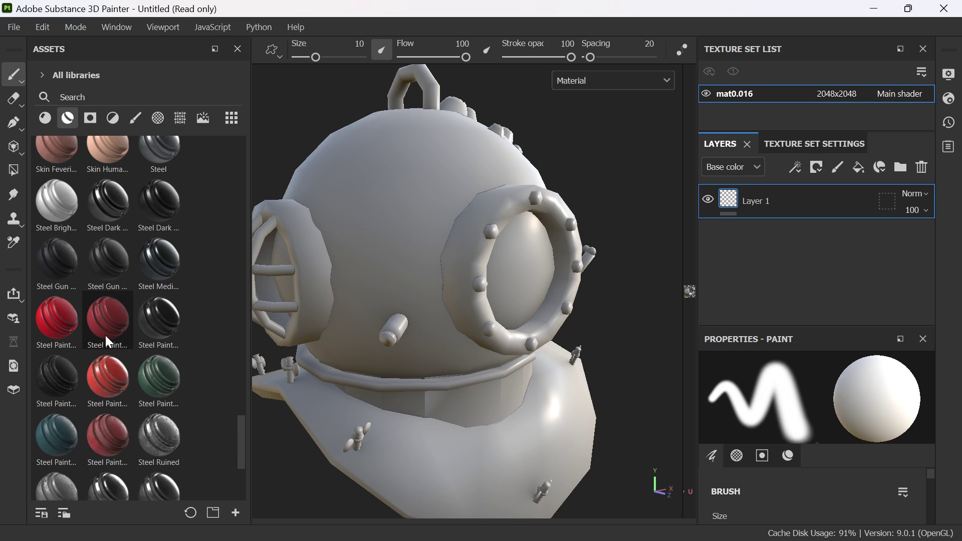
{"action": "mouse_move", "coordinate": [105, 335]}
{"action": "left_mouse_down"}
{"action": "mouse_move", "coordinate": [349, 304]}
{"action": "mouse_move", "coordinate": [401, 263]}
{"action": "left_mouse_up"}
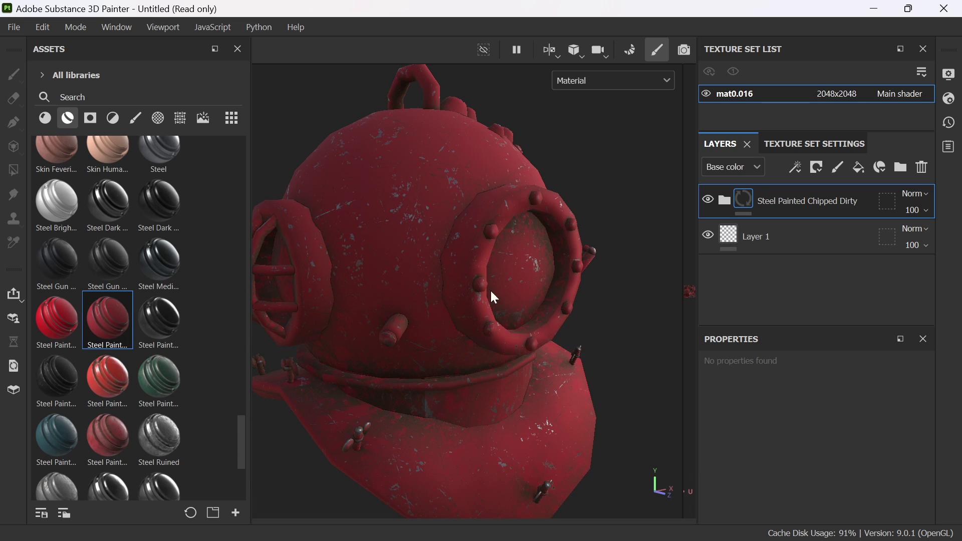
Examine the chipped paint material around the porthole up close and on the whole helmet
{"action": "scroll", "coordinate": [515, 249], "scroll_direction": "up", "scroll_amount": 2}
{"action": "scroll", "coordinate": [498, 215], "scroll_direction": "up", "scroll_amount": 2}
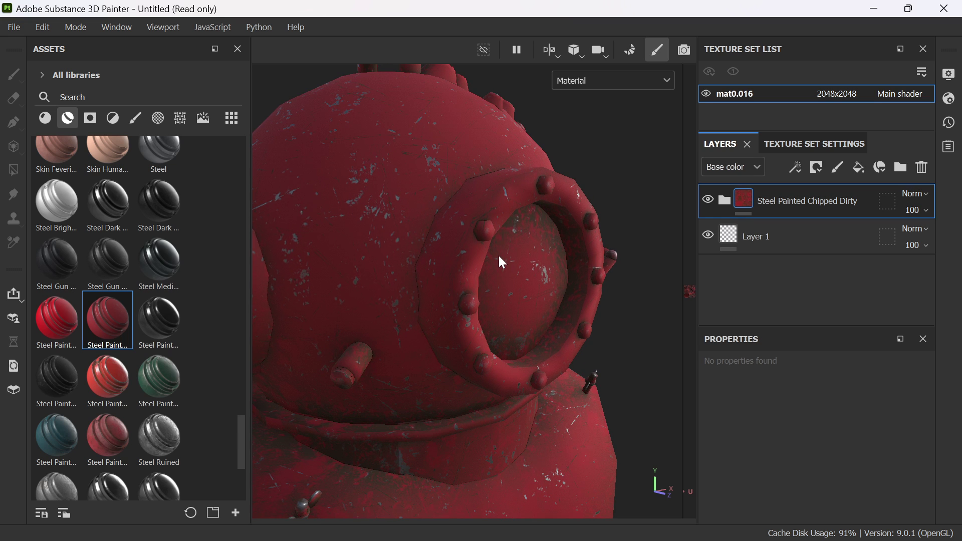
{"action": "left_click_drag", "start_coordinate": [501, 260], "coordinate": [475, 290], "text": "alt"}
{"action": "key", "text": "f"}
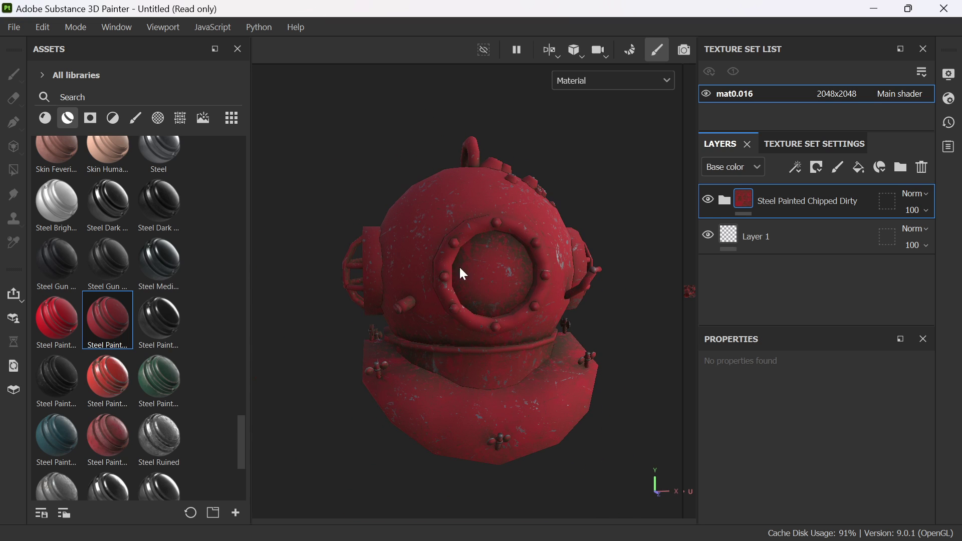
{"action": "left_click_drag", "start_coordinate": [457, 290], "coordinate": [422, 275], "text": "alt"}
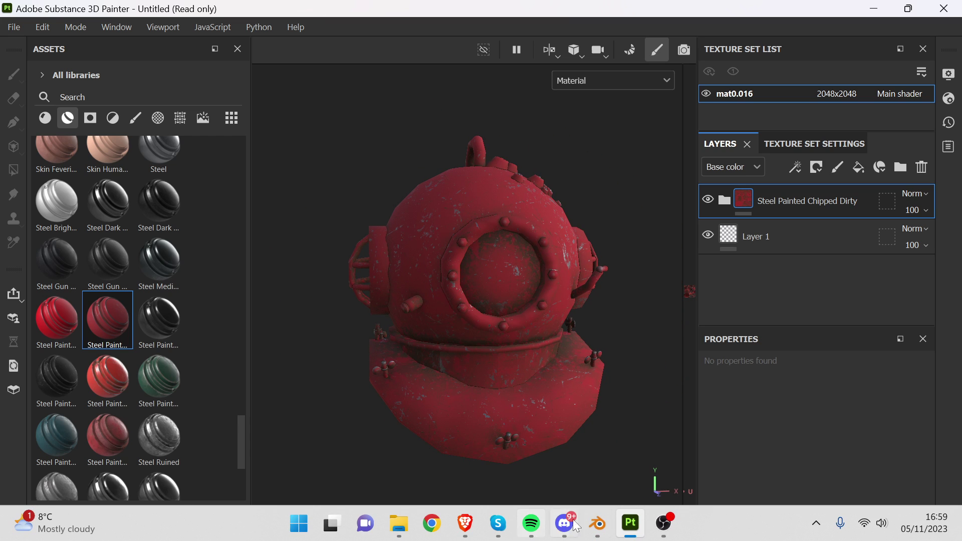
Switch back to Blender, select the diving helmet and review it up close and among the surrounding models
{"action": "left_click", "coordinate": [595, 524]}
{"action": "scroll", "coordinate": [448, 345], "scroll_direction": "down", "scroll_amount": 8}
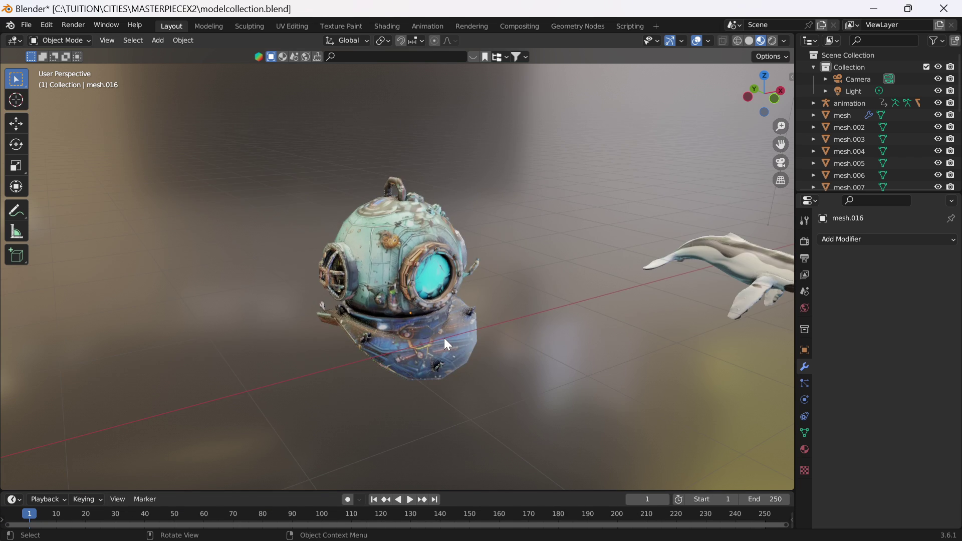
{"action": "scroll", "coordinate": [448, 344], "scroll_direction": "down", "scroll_amount": 4}
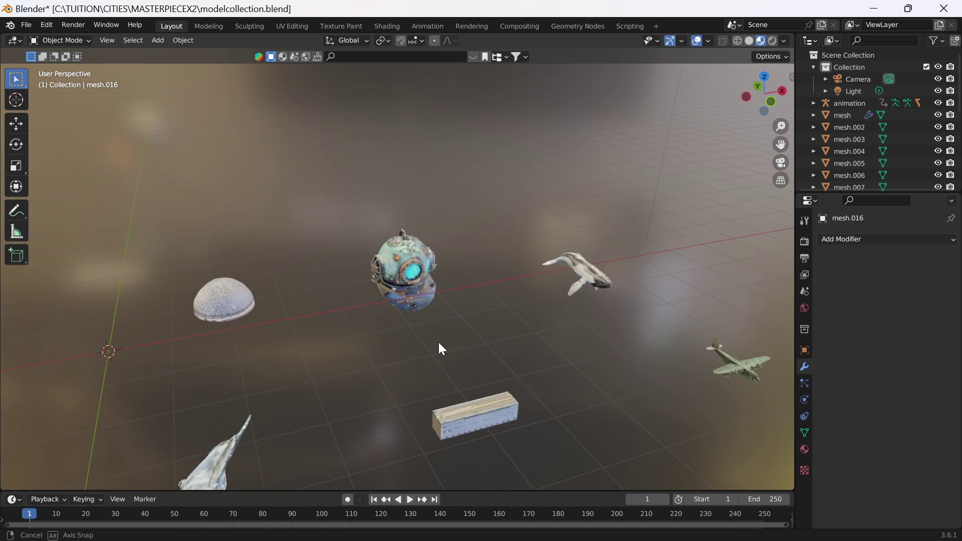
{"action": "scroll", "coordinate": [446, 314], "scroll_direction": "up", "scroll_amount": 8}
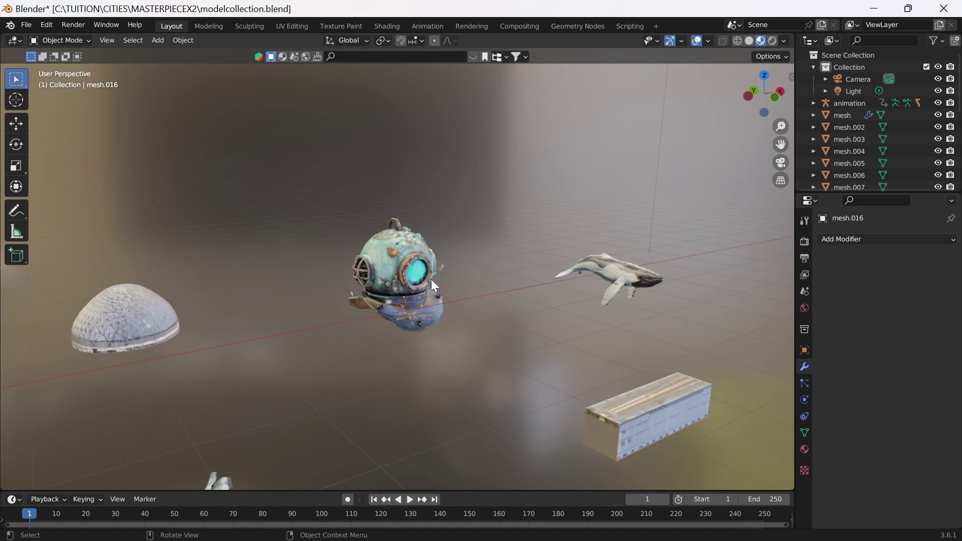
{"action": "middle_click_drag", "start_coordinate": [406, 314], "coordinate": [351, 321]}
{"action": "left_click", "coordinate": [364, 277]}
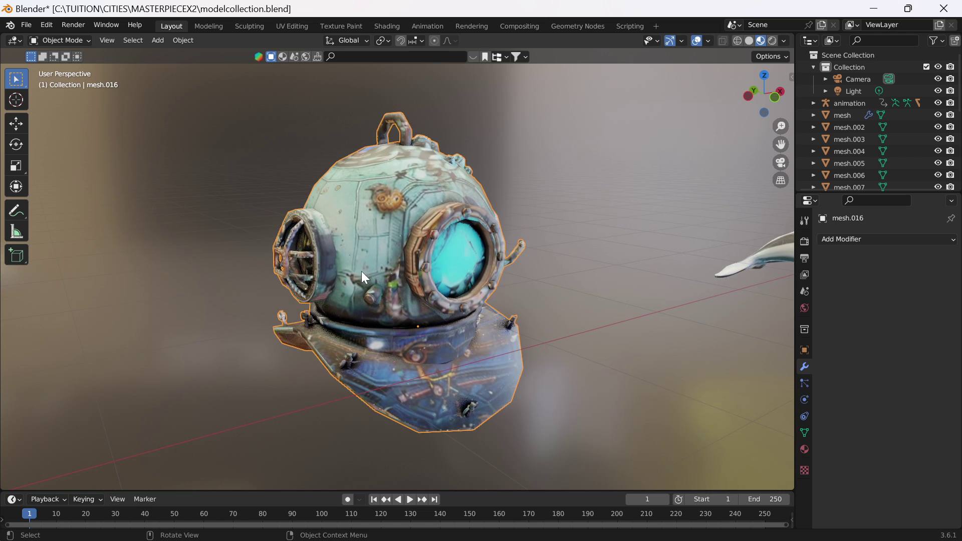
{"action": "middle_click_drag", "start_coordinate": [418, 269], "coordinate": [396, 303]}
{"action": "scroll", "coordinate": [396, 305], "scroll_direction": "down", "scroll_amount": 6}
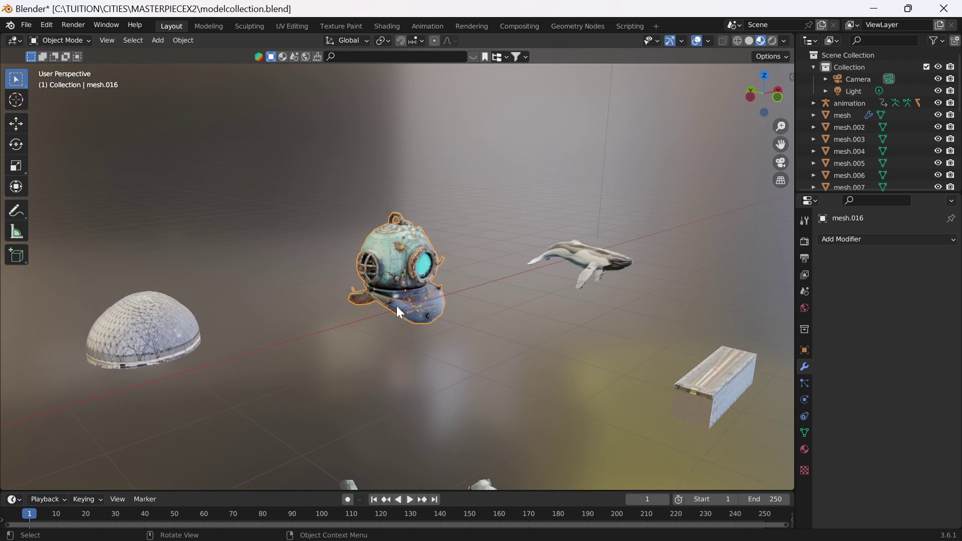
Try moving the diving helmet and the whale as separate objects, cancelling each move
{"action": "key", "text": "g"}
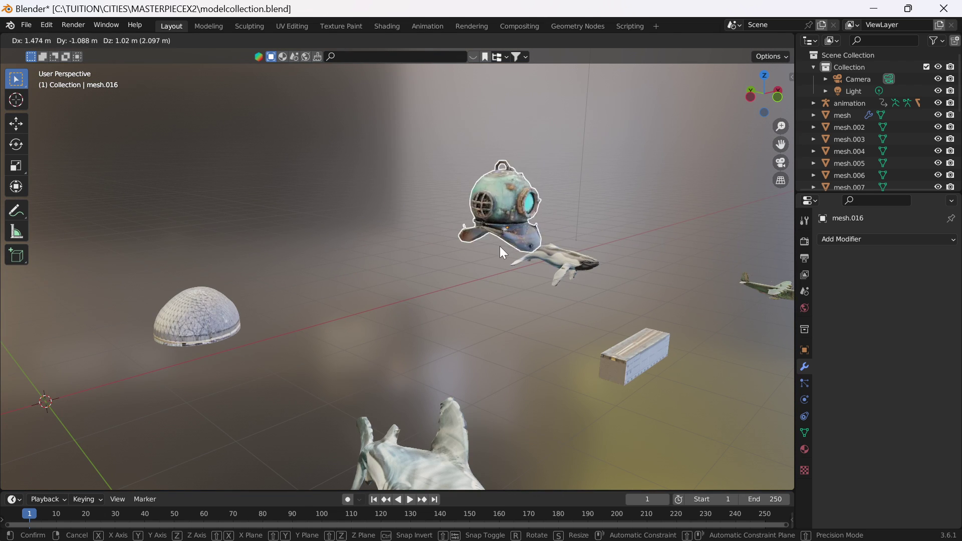
{"action": "key", "text": "Escape"}
{"action": "left_click", "coordinate": [564, 266]}
{"action": "key", "text": "g"}
{"action": "key", "text": "Escape"}
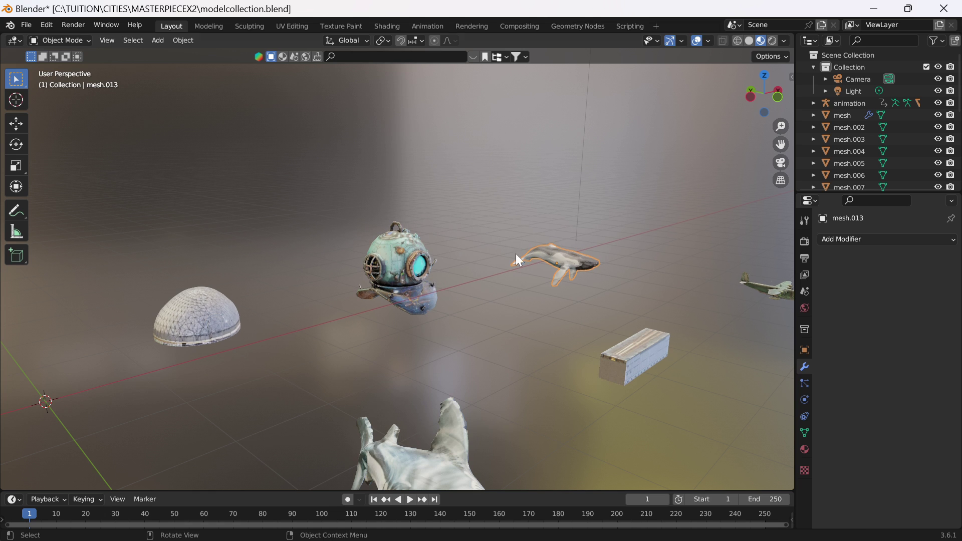
Try moving the long box-shaped container and the hammerhead shark, cancelling each move
{"action": "left_click", "coordinate": [631, 364]}
{"action": "key", "text": "g"}
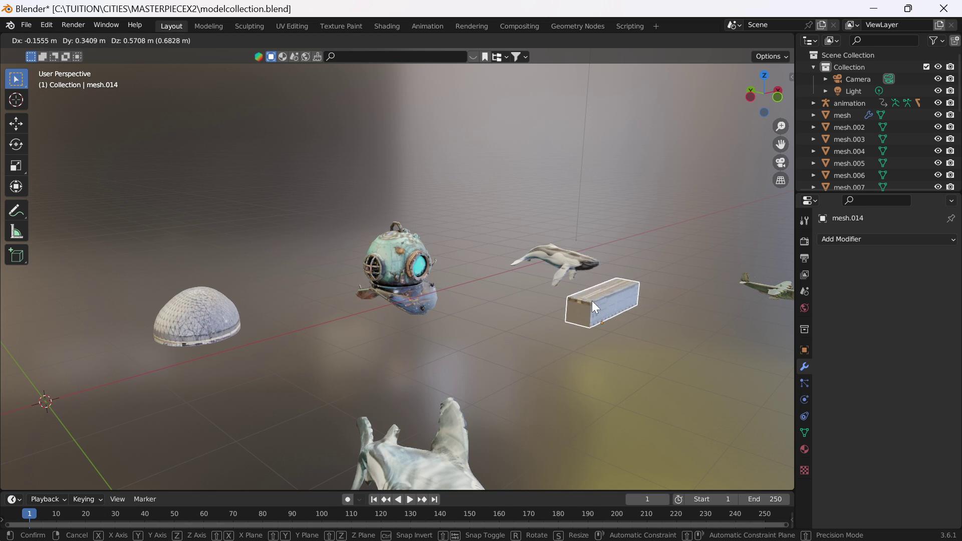
{"action": "key", "text": "Escape"}
{"action": "scroll", "coordinate": [423, 412], "scroll_direction": "down", "scroll_amount": 2}
{"action": "left_click", "coordinate": [422, 412]}
{"action": "key", "text": "g"}
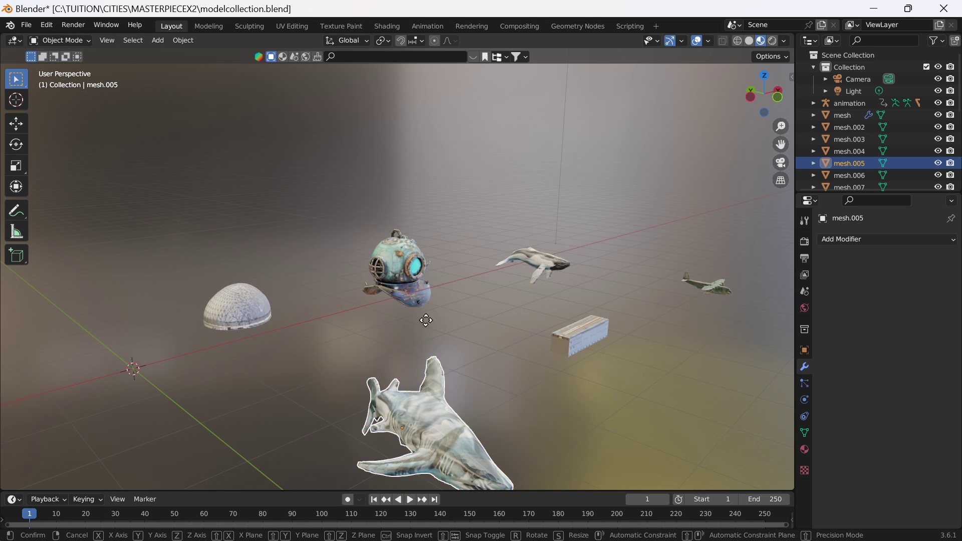
{"action": "key", "text": "Escape"}
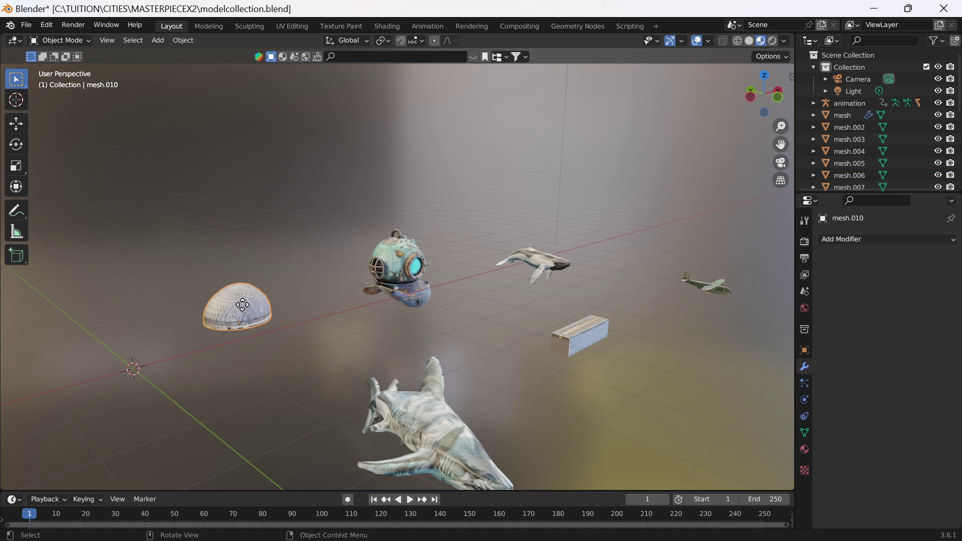
Try moving the half-dome model as a separate object, cancelling the move
{"action": "left_click", "coordinate": [245, 311]}
{"action": "key", "text": "g"}
{"action": "key", "text": "Escape"}
Survey the models around the dome from several angles, finishing close to the jet aircraft
{"action": "scroll", "coordinate": [468, 320], "scroll_direction": "down", "scroll_amount": 2}
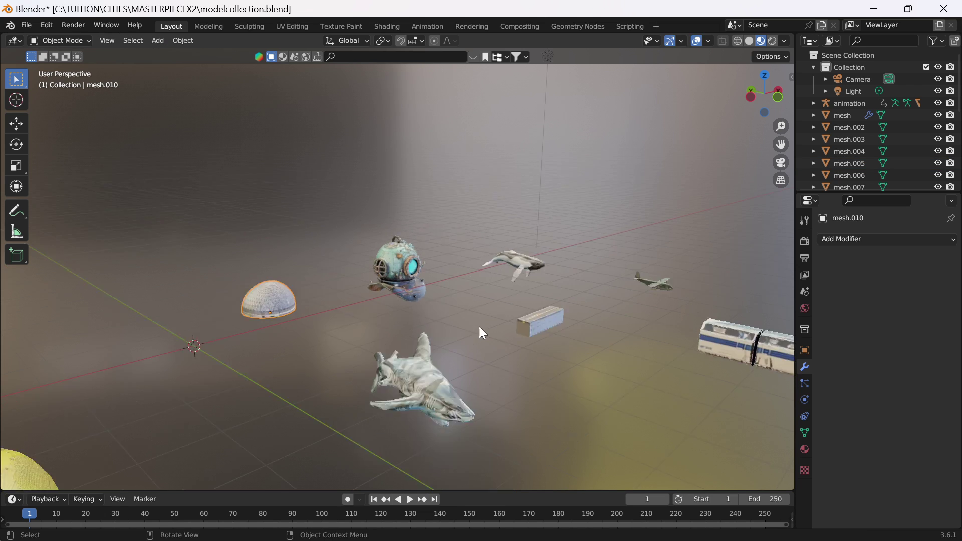
{"action": "middle_click_drag", "start_coordinate": [479, 326], "coordinate": [292, 314]}
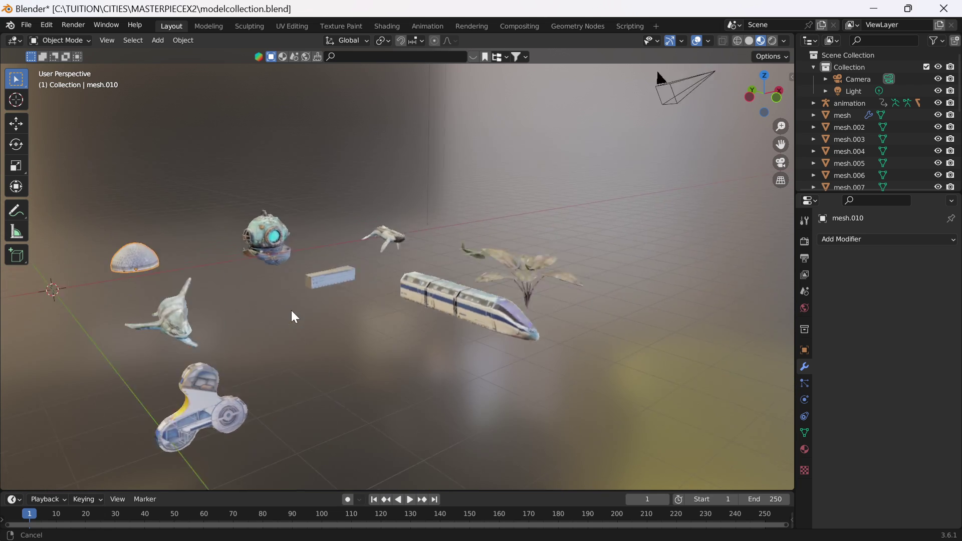
{"action": "scroll", "coordinate": [405, 295], "scroll_direction": "up", "scroll_amount": 4}
{"action": "middle_click_drag", "start_coordinate": [483, 284], "coordinate": [416, 290], "text": "shift"}
{"action": "scroll", "coordinate": [384, 311], "scroll_direction": "down", "scroll_amount": 5}
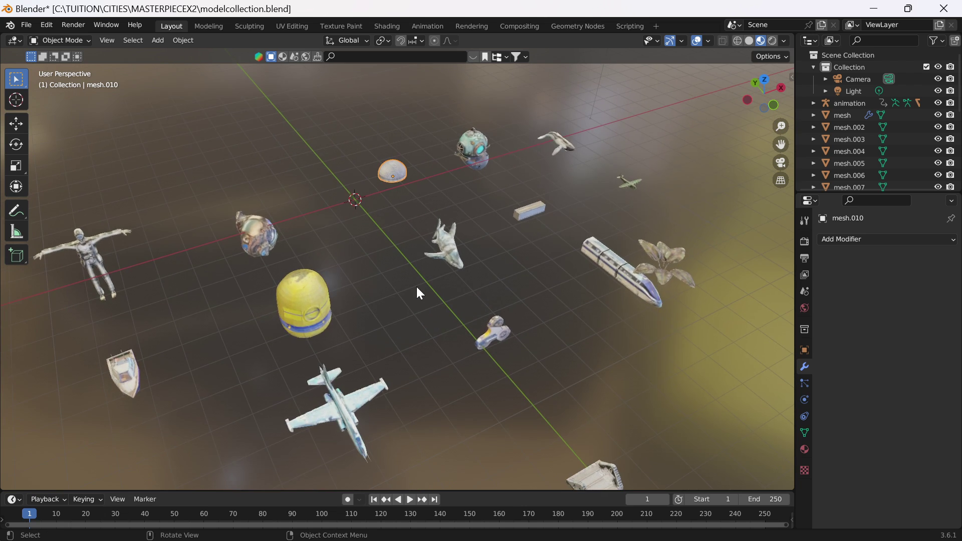
{"action": "scroll", "coordinate": [423, 283], "scroll_direction": "up", "scroll_amount": 6}
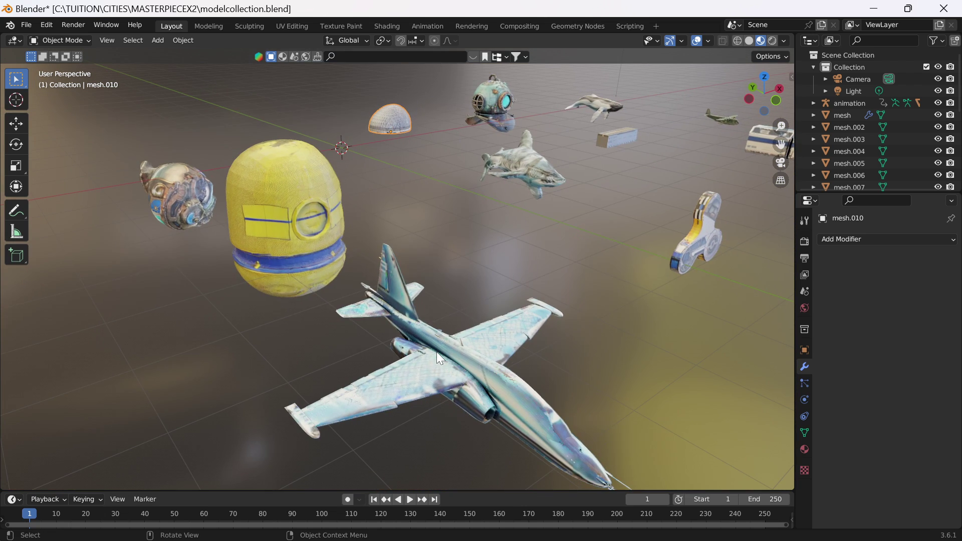
Select the jet aircraft and inspect its mesh topology in Edit Mode, returning to Object Mode
{"action": "left_click", "coordinate": [437, 351]}
{"action": "middle_click_drag", "start_coordinate": [437, 350], "coordinate": [420, 312]}
{"action": "scroll", "coordinate": [422, 317], "scroll_direction": "up", "scroll_amount": 1}
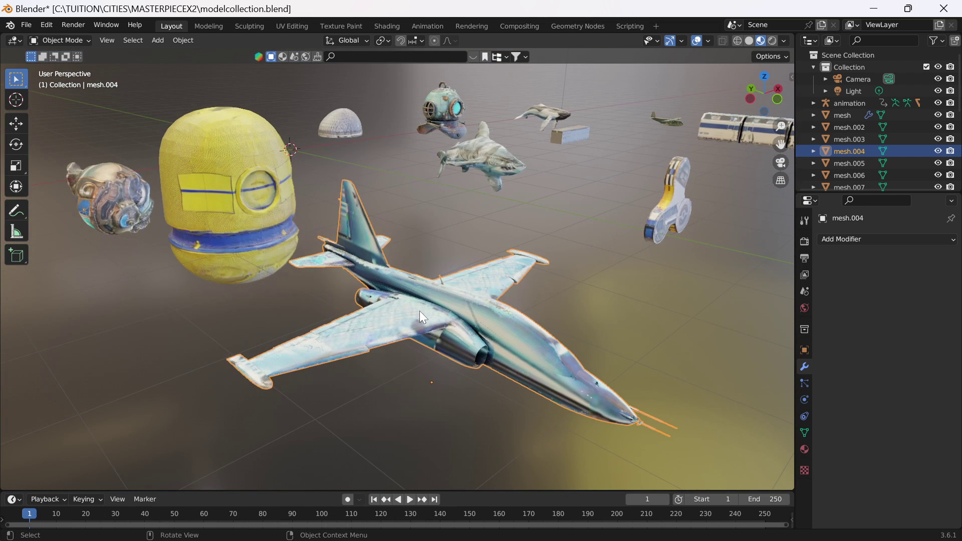
{"action": "scroll", "coordinate": [422, 317], "scroll_direction": "up", "scroll_amount": 2}
{"action": "key", "text": "Tab"}
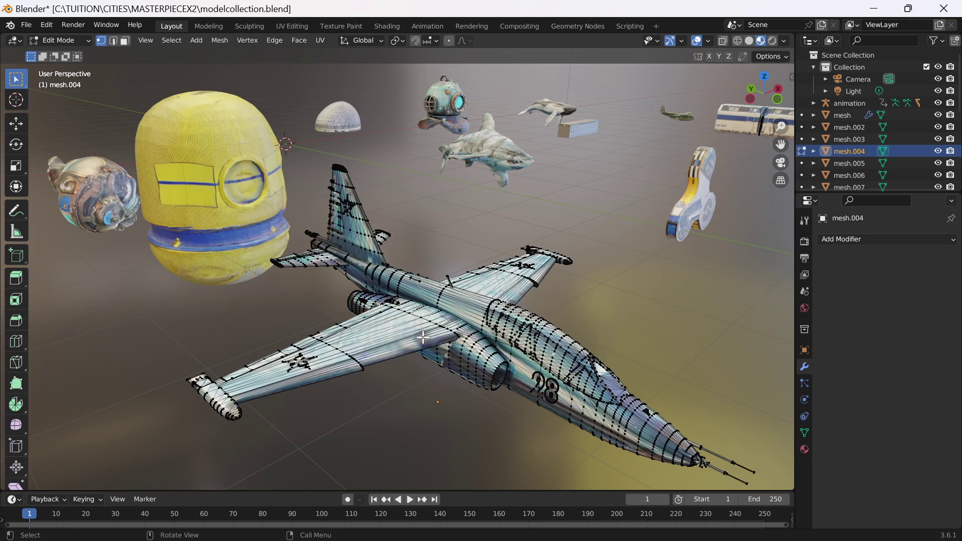
{"action": "middle_click_drag", "start_coordinate": [450, 326], "coordinate": [414, 310]}
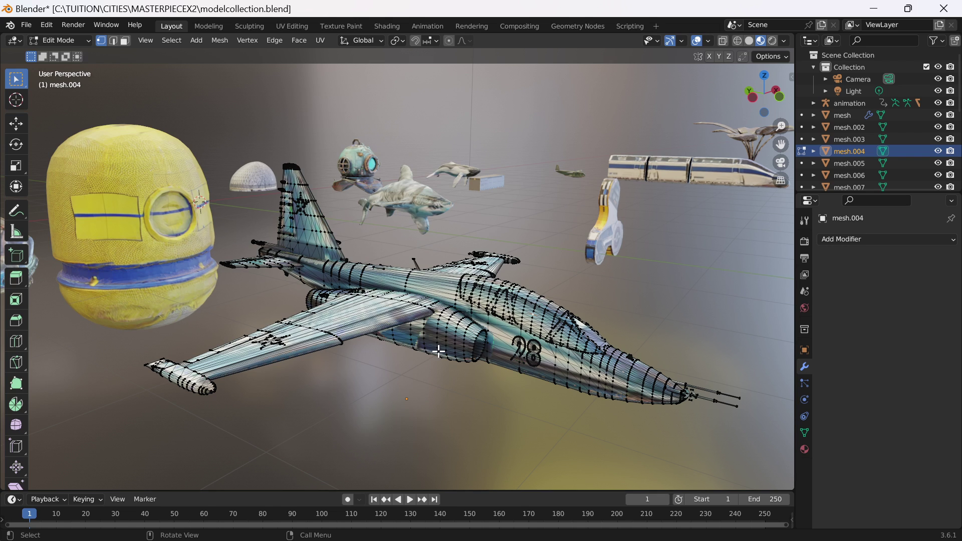
{"action": "key", "text": "Tab"}
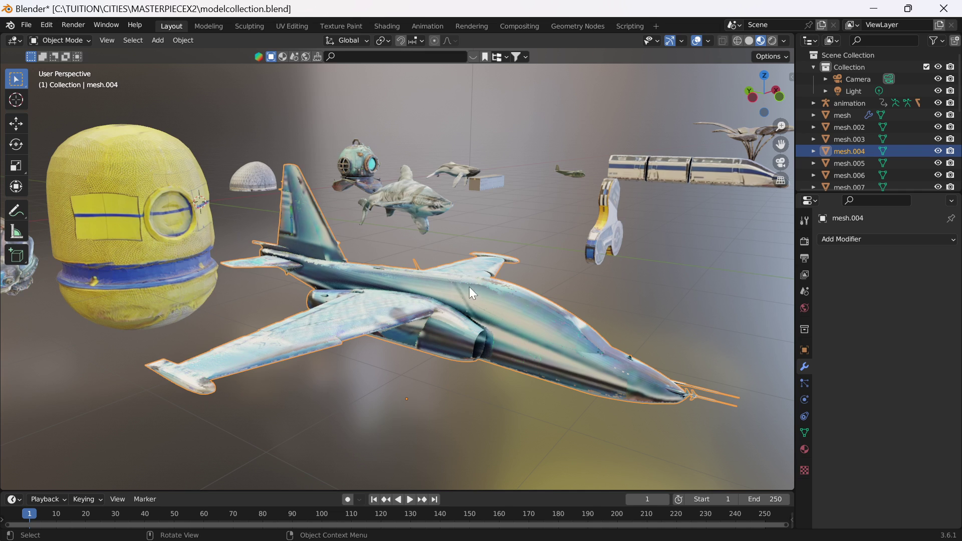
Select the three-lobed spinner model and review it among the surrounding models
{"action": "scroll", "coordinate": [469, 287], "scroll_direction": "down", "scroll_amount": 3}
{"action": "middle_click_drag", "start_coordinate": [450, 329], "coordinate": [369, 430]}
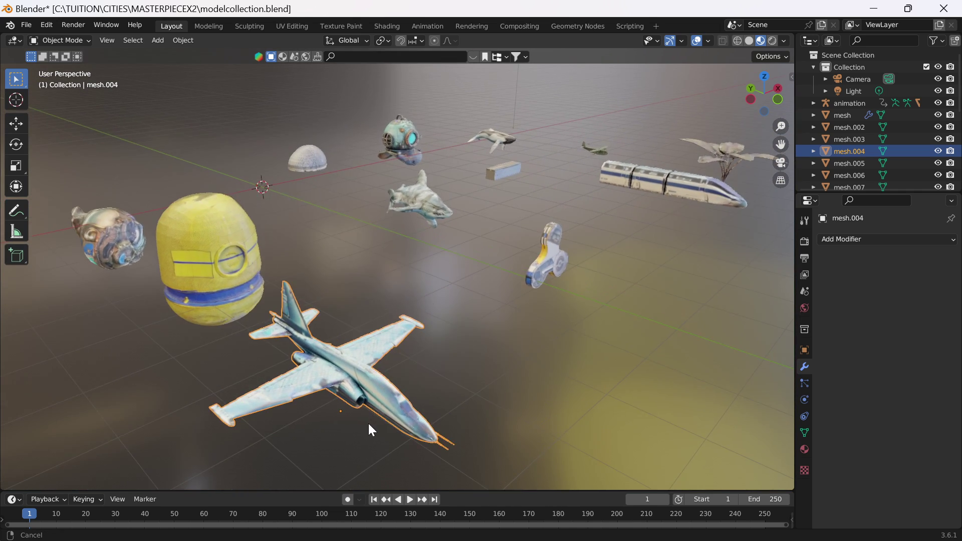
{"action": "left_click", "coordinate": [574, 259]}
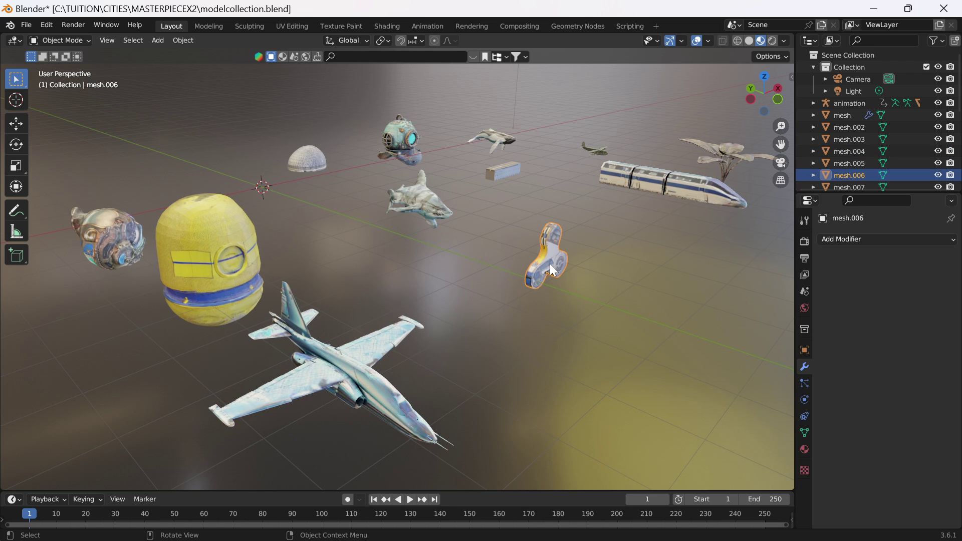
{"action": "middle_click_drag", "start_coordinate": [549, 264], "coordinate": [312, 329]}
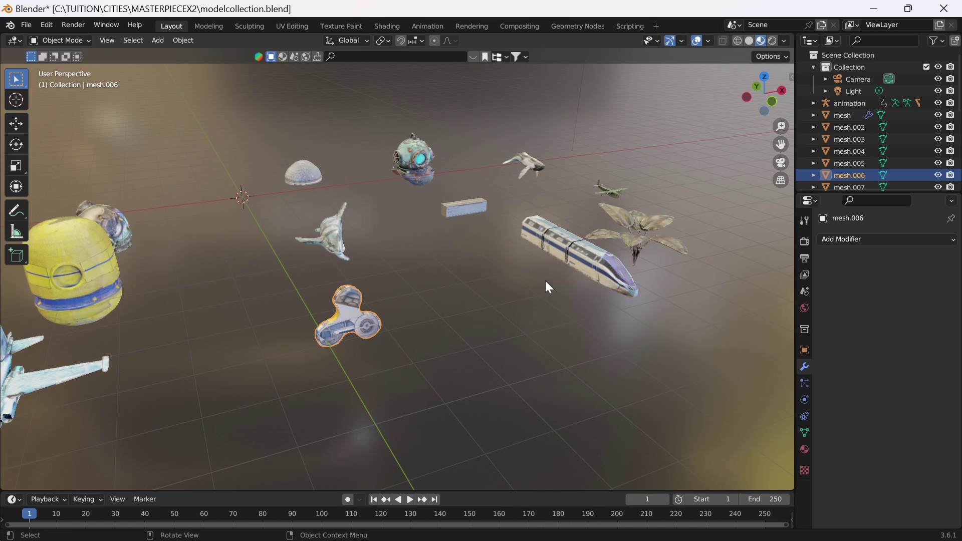
Select the train and move it about -0.99 m in X, 0.33 m in Y and -0.14 m in Z
{"action": "left_click", "coordinate": [559, 264]}
{"action": "middle_click_drag", "start_coordinate": [527, 287], "coordinate": [502, 292]}
{"action": "scroll", "coordinate": [557, 288], "scroll_direction": "up", "scroll_amount": 3}
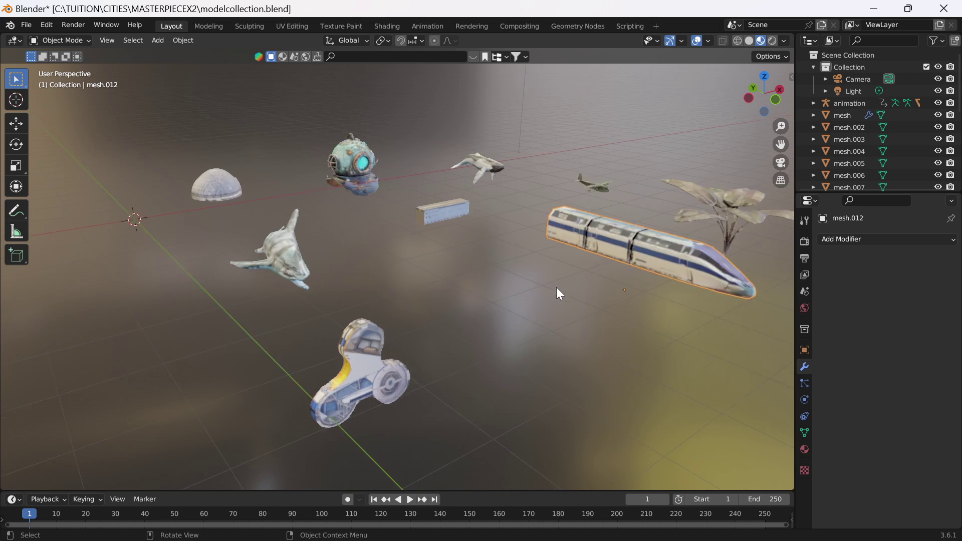
{"action": "scroll", "coordinate": [451, 256], "scroll_direction": "down", "scroll_amount": 3}
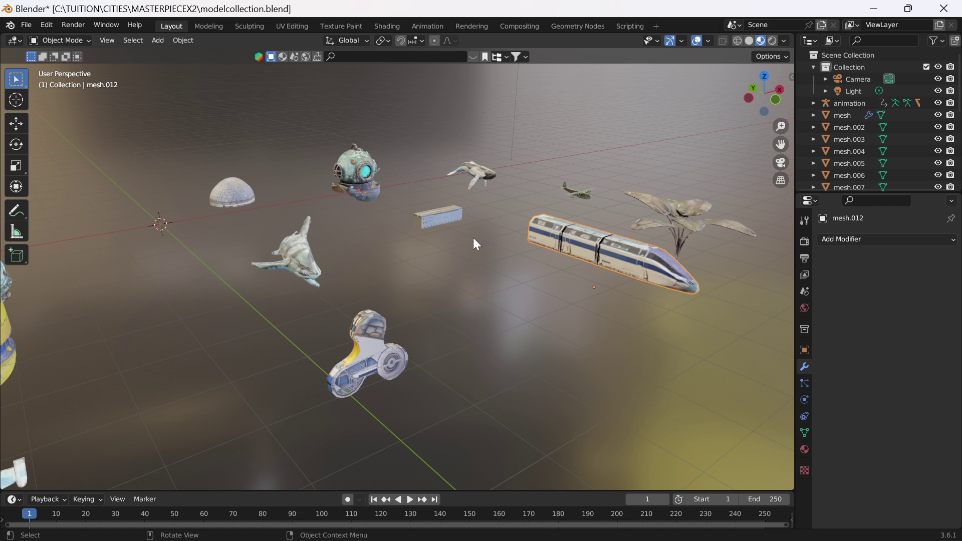
{"action": "mouse_move", "coordinate": [581, 278]}
{"action": "middle_mouse_down"}
{"action": "mouse_move", "coordinate": [560, 285]}
{"action": "mouse_move", "coordinate": [580, 274]}
{"action": "middle_mouse_up"}
{"action": "key", "text": "g"}
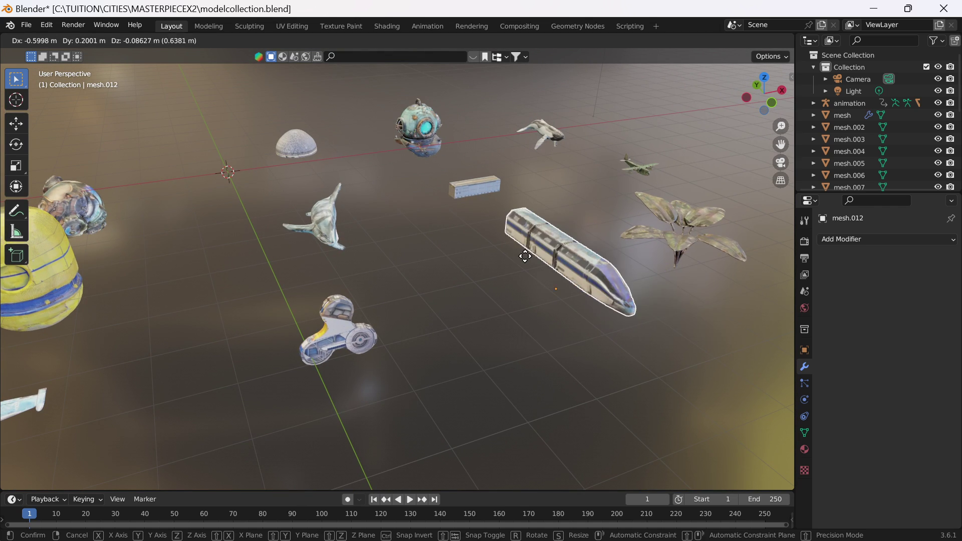
{"action": "left_click", "coordinate": [488, 269]}
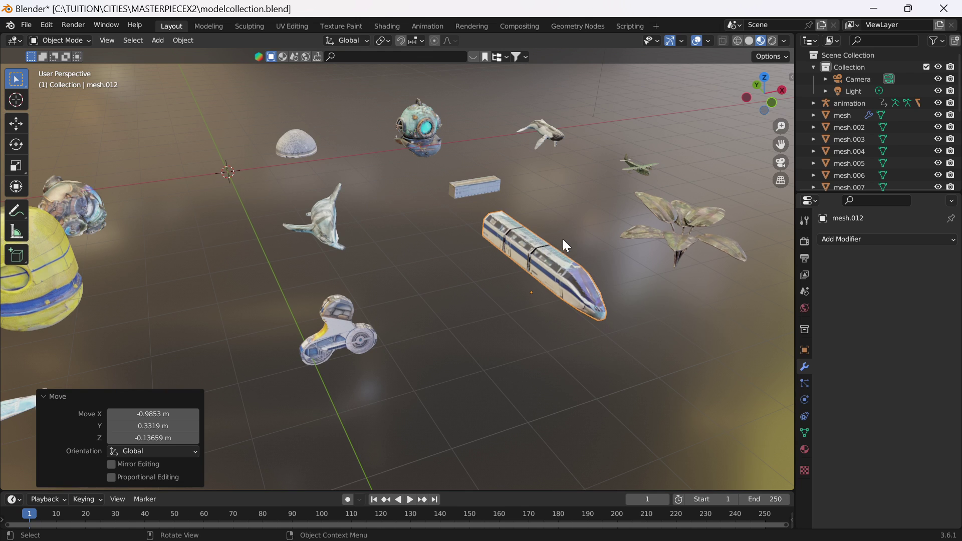
Review the train up close, and select the large-leaved plant and briefly check its mesh in Edit Mode
{"action": "scroll", "coordinate": [565, 243], "scroll_direction": "up", "scroll_amount": 2}
{"action": "middle_click_drag", "start_coordinate": [563, 239], "coordinate": [667, 180]}
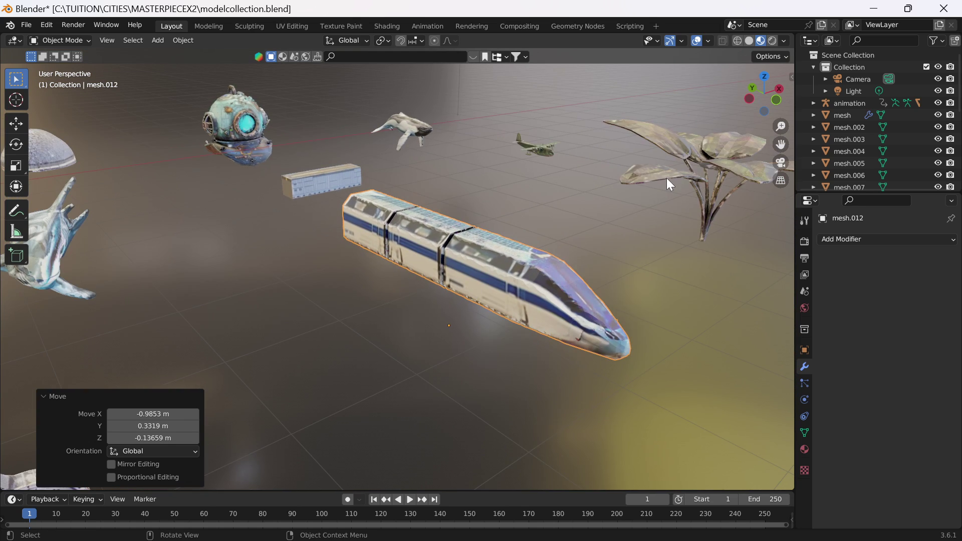
{"action": "left_click", "coordinate": [666, 180]}
{"action": "middle_click_drag", "start_coordinate": [550, 216], "coordinate": [447, 248]}
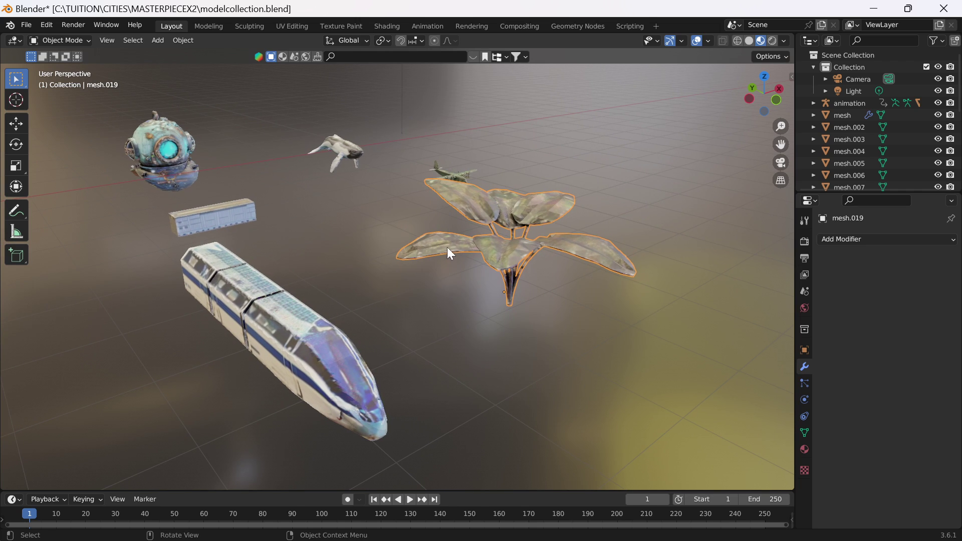
{"action": "key", "text": "Tab"}
{"action": "key", "text": "Tab"}
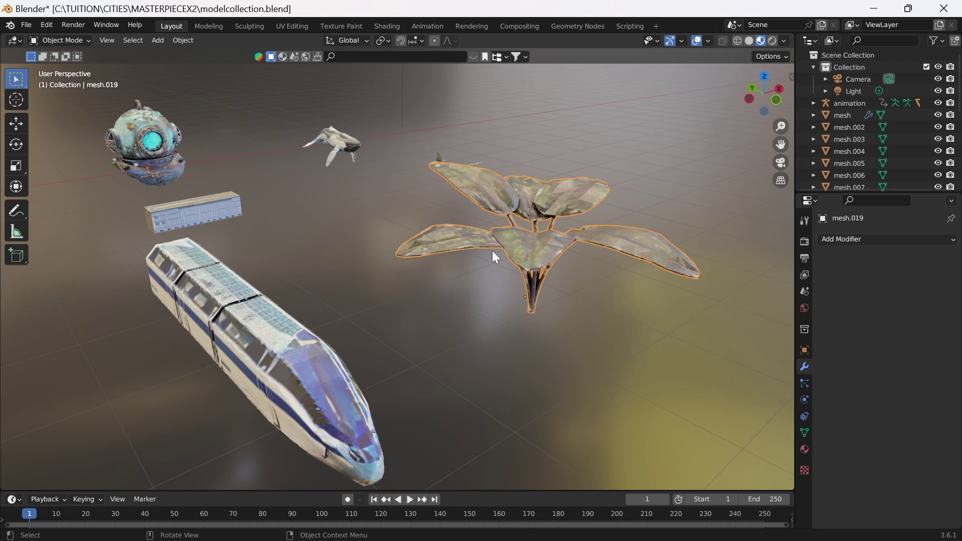
Examine the whole model collection from a wider view, from the train and plant across to the jet aircraft
{"action": "scroll", "coordinate": [492, 253], "scroll_direction": "down", "scroll_amount": 4}
{"action": "scroll", "coordinate": [401, 303], "scroll_direction": "down", "scroll_amount": 1}
{"action": "middle_click_drag", "start_coordinate": [382, 303], "coordinate": [569, 256], "text": "shift"}
{"action": "scroll", "coordinate": [388, 264], "scroll_direction": "up", "scroll_amount": 1}
{"action": "middle_click_drag", "start_coordinate": [383, 258], "coordinate": [488, 245], "text": "shift"}
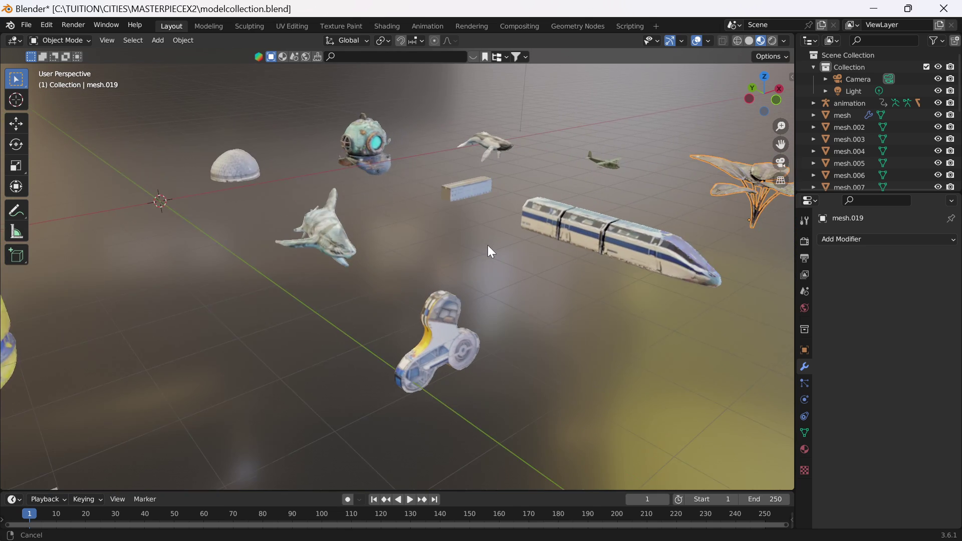
{"action": "scroll", "coordinate": [516, 276], "scroll_direction": "down", "scroll_amount": 1}
{"action": "scroll", "coordinate": [503, 296], "scroll_direction": "down", "scroll_amount": 1}
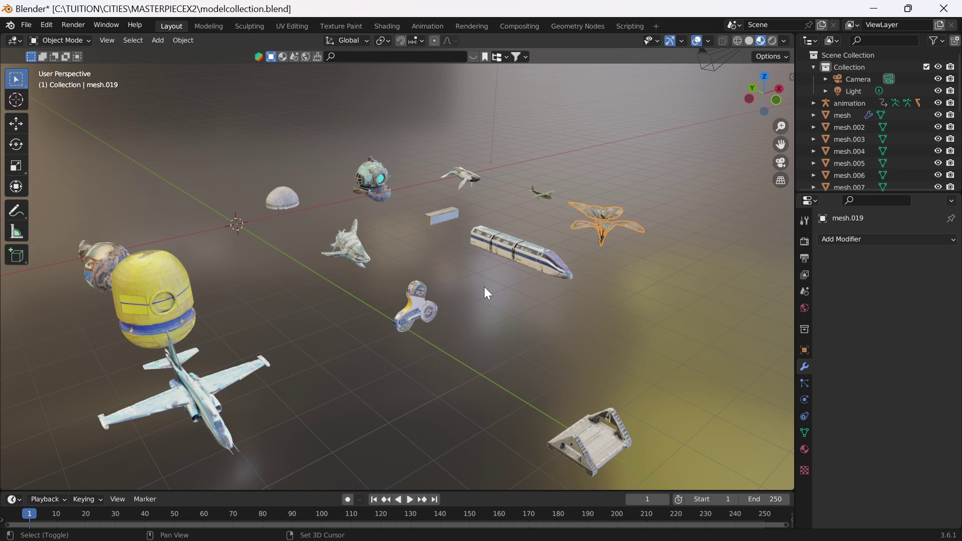
{"action": "middle_click_drag", "start_coordinate": [484, 287], "coordinate": [434, 285], "text": "shift"}
{"action": "scroll", "coordinate": [450, 263], "scroll_direction": "up", "scroll_amount": 2}
{"action": "scroll", "coordinate": [434, 284], "scroll_direction": "down", "scroll_amount": 2}
{"action": "scroll", "coordinate": [453, 285], "scroll_direction": "up", "scroll_amount": 1}
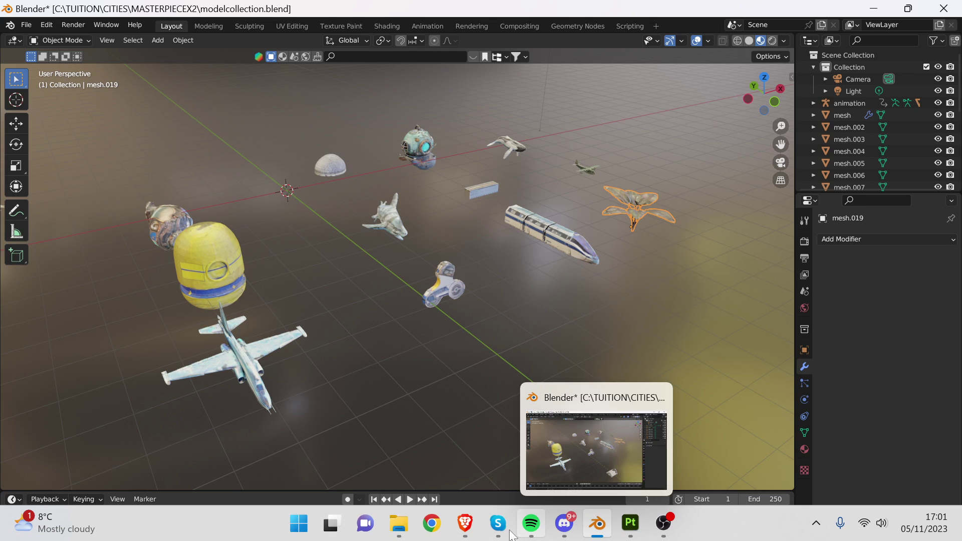
Switch to the Masterpiece X page in the browser and review the featured AI models up to the start of the list
{"action": "left_click", "coordinate": [471, 531]}
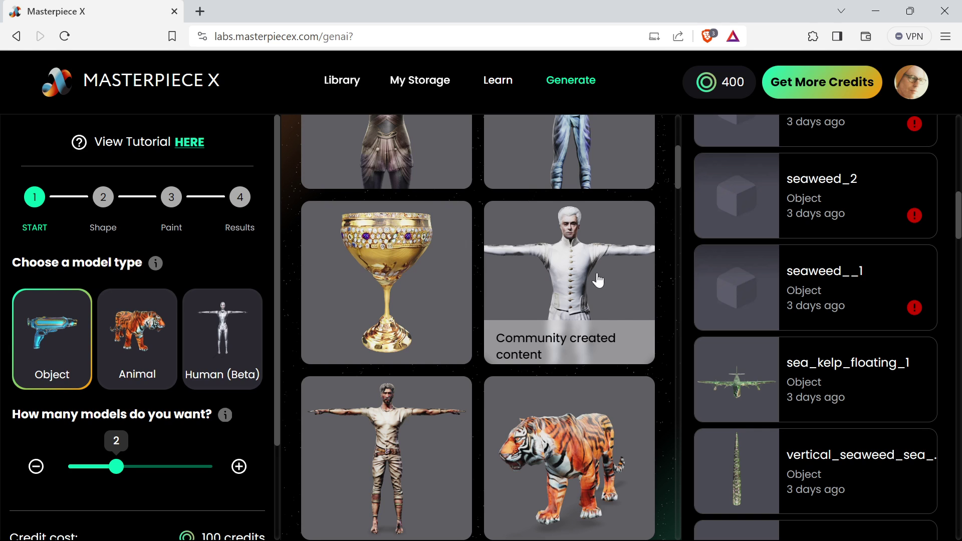
{"action": "scroll", "coordinate": [598, 281], "scroll_direction": "up", "scroll_amount": 2}
{"action": "scroll", "coordinate": [733, 273], "scroll_direction": "down", "scroll_amount": 1}
{"action": "scroll", "coordinate": [729, 268], "scroll_direction": "up", "scroll_amount": 6}
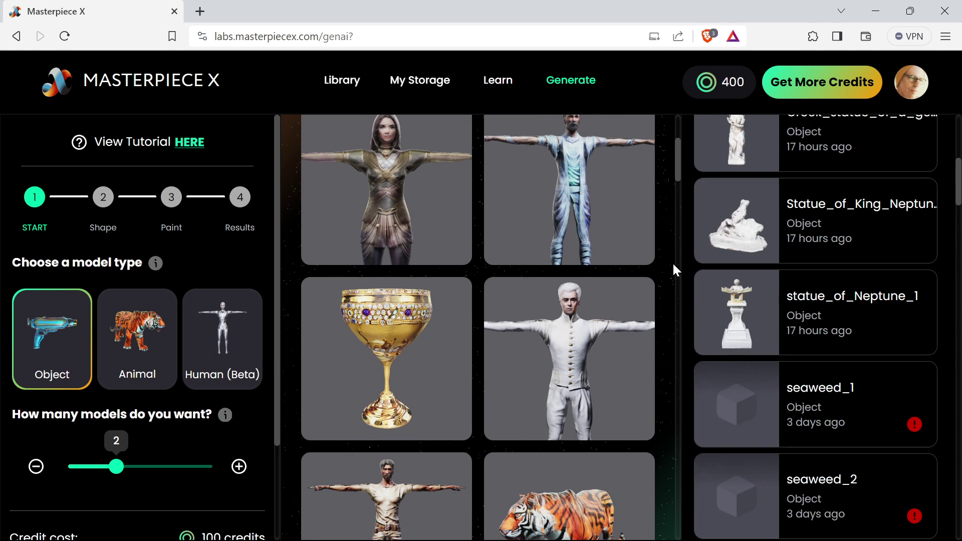
{"action": "scroll", "coordinate": [673, 262], "scroll_direction": "up", "scroll_amount": 5}
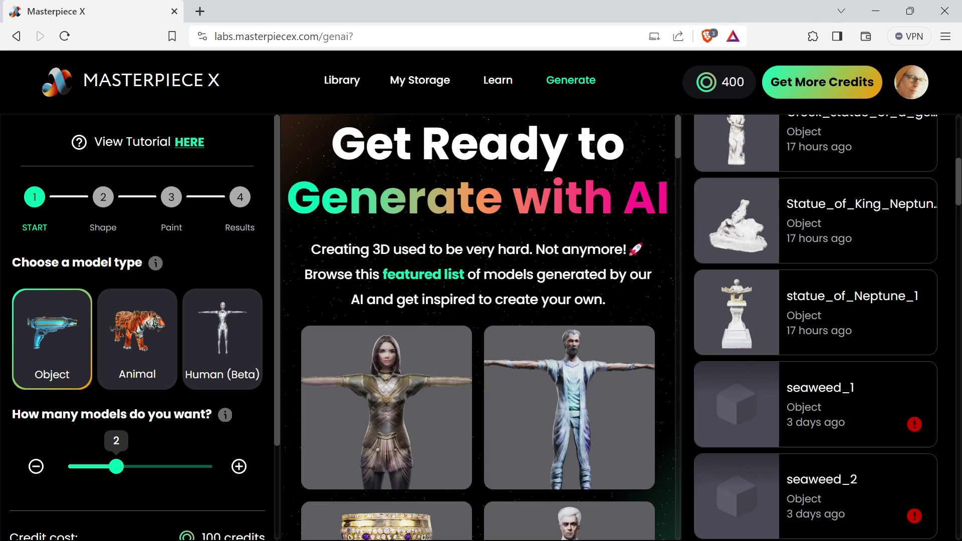